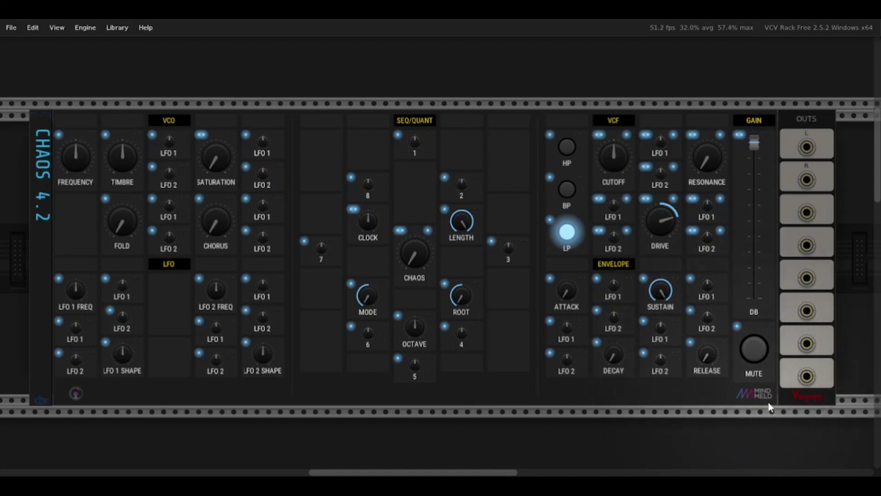
Scroll and pan the rack right until the Valley Plateau reverb past OUTS is visible
scroll(542, 395, "down", 10)
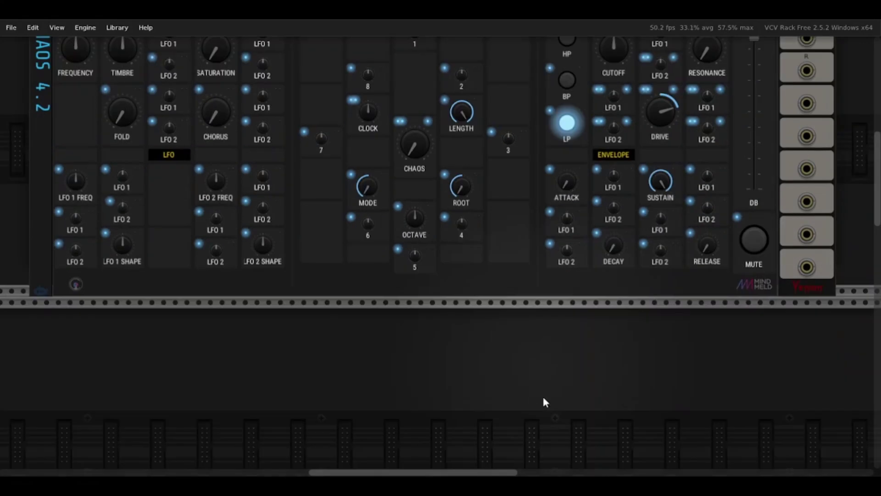
scroll(542, 395, "down", 4)
scroll(541, 394, "up", 5)
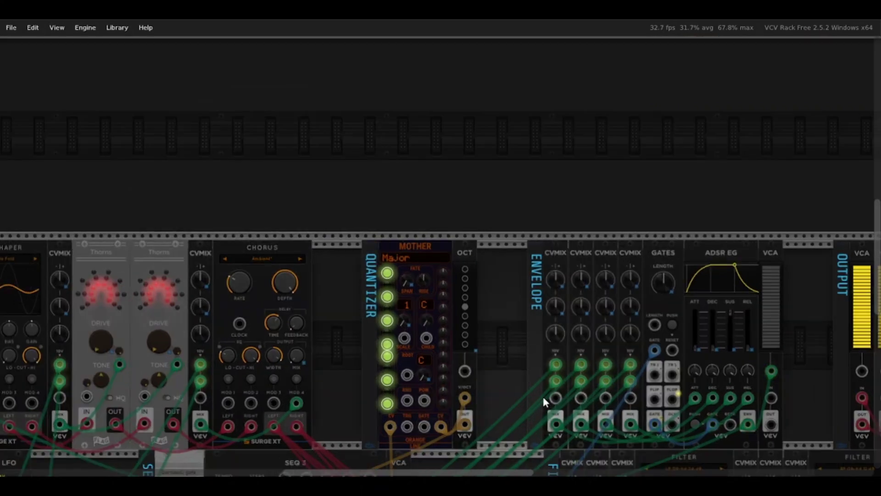
scroll(543, 402, "down", 4)
scroll(544, 403, "up", 3)
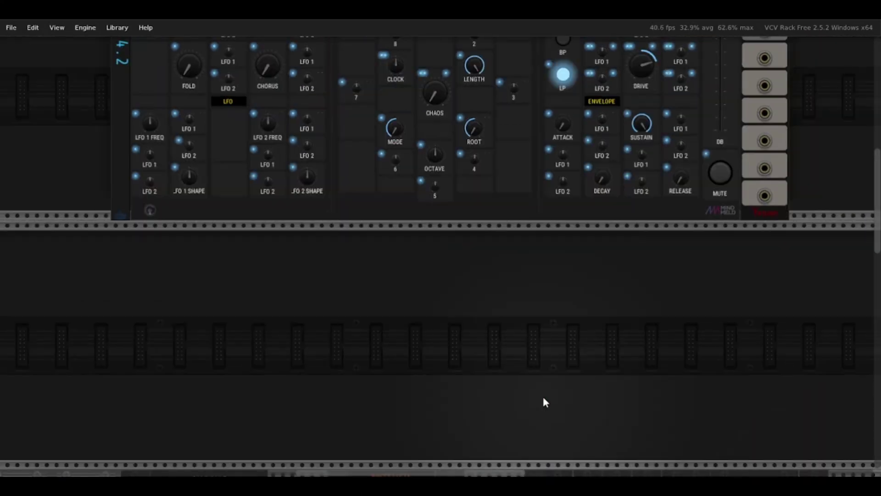
scroll(544, 402, "up", 5)
scroll(543, 402, "up", 1)
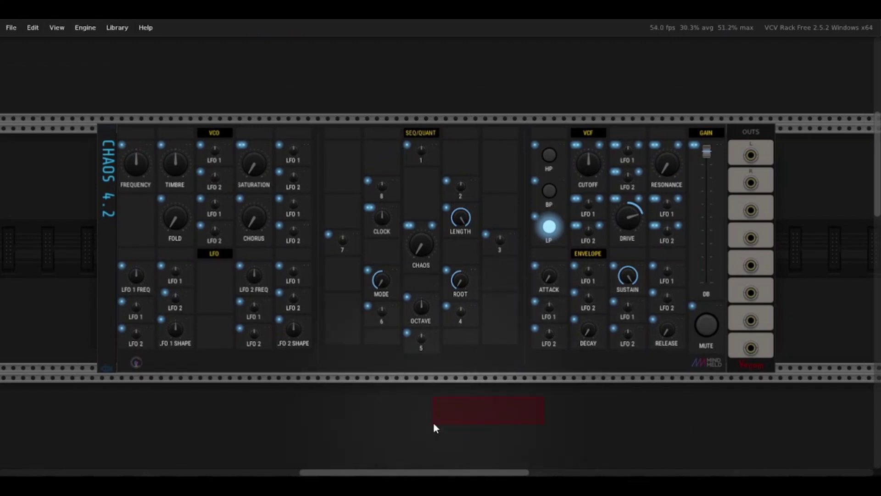
scroll(434, 423, "right", 5)
scroll(435, 428, "right", 2)
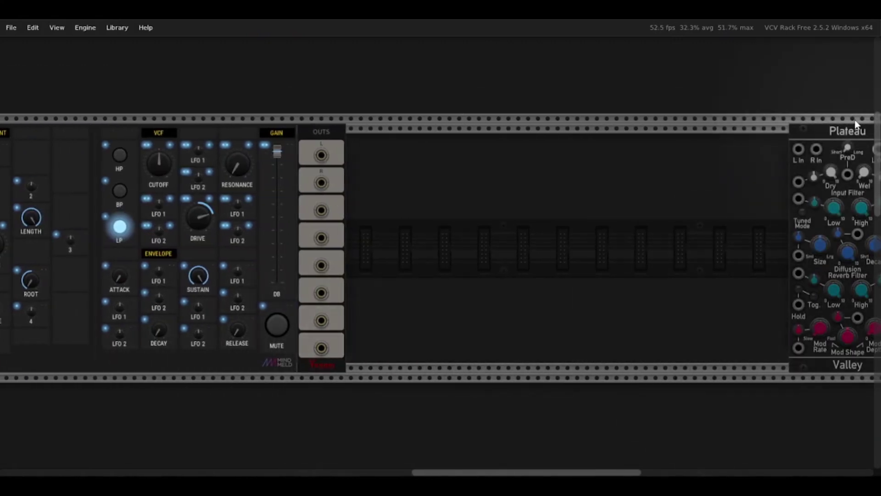
Move Plateau beside OUTS and cable the Chaos 4.2 L/R outputs into Plateau's L/R inputs
left_click_drag(849, 127, 407, 133)
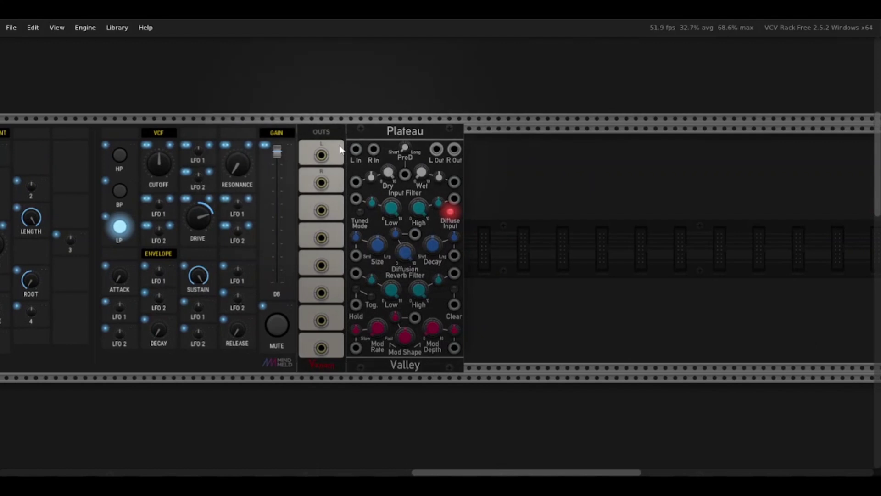
right_click(322, 153)
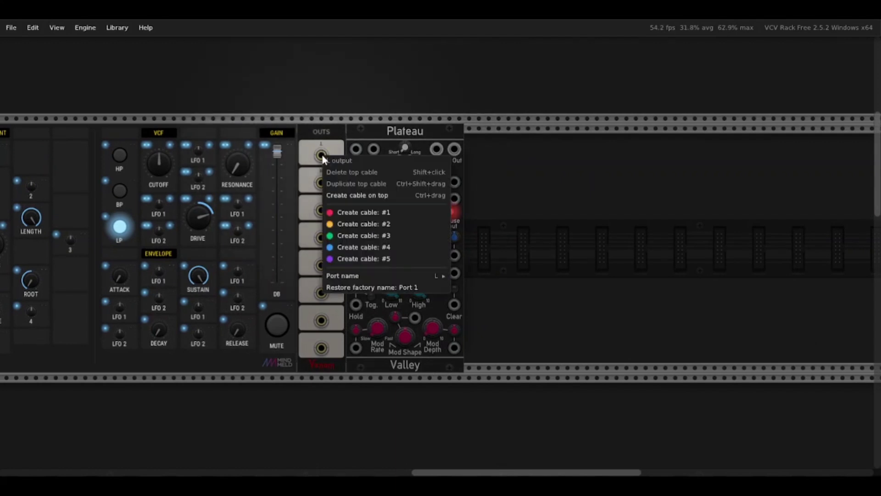
left_click(363, 211)
left_click(356, 149)
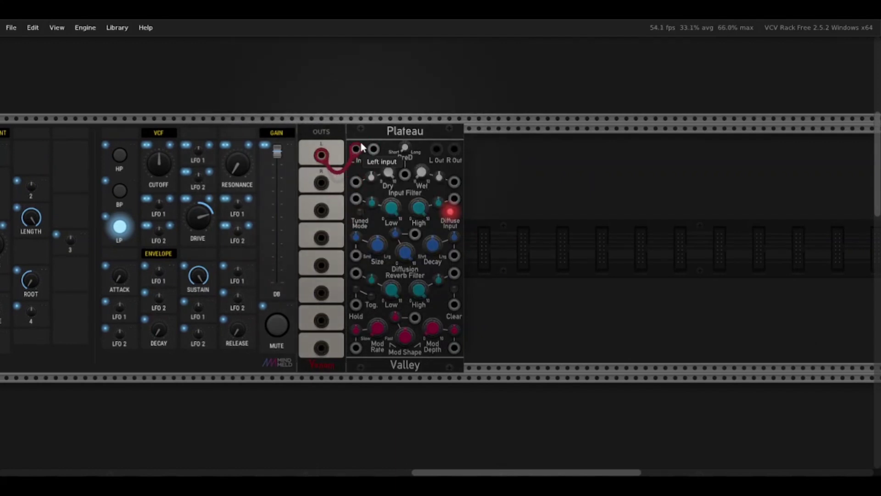
right_click(320, 183)
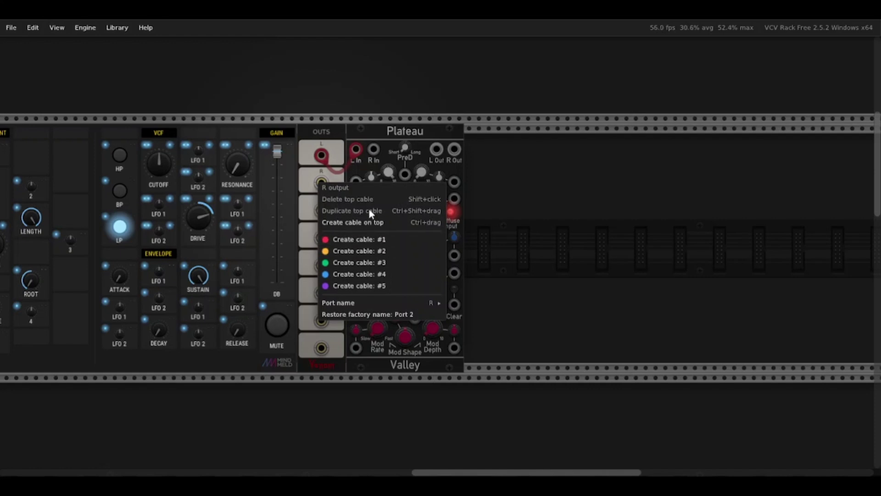
left_click(362, 241)
left_click(373, 150)
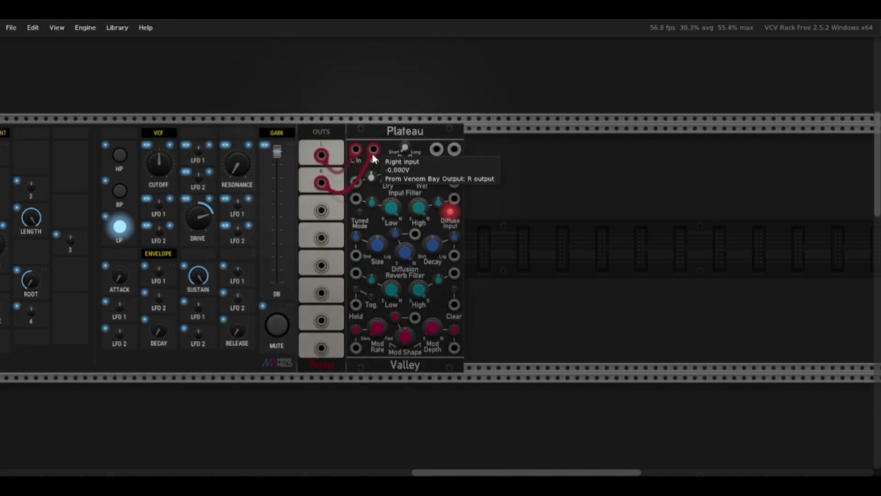
Place the Audio module next to Plateau and cable Plateau's L/R outputs into its L/R inputs
scroll(559, 154, "right", 4)
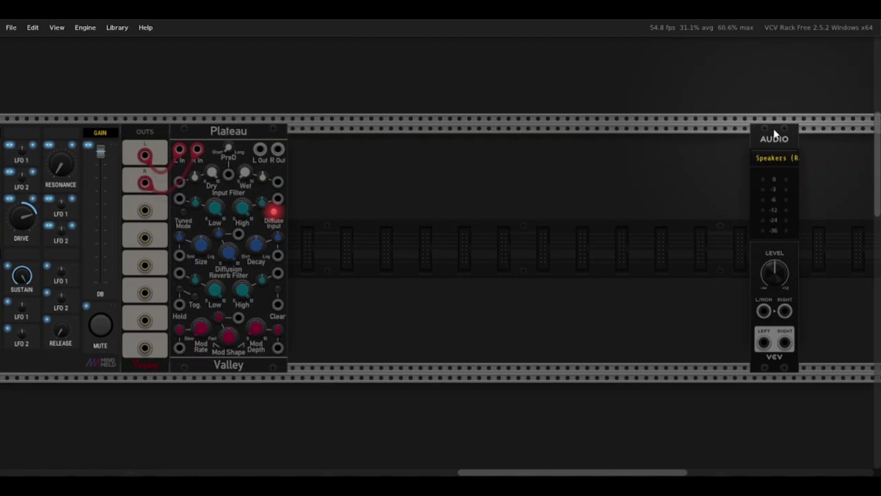
left_click_drag(775, 134, 314, 156)
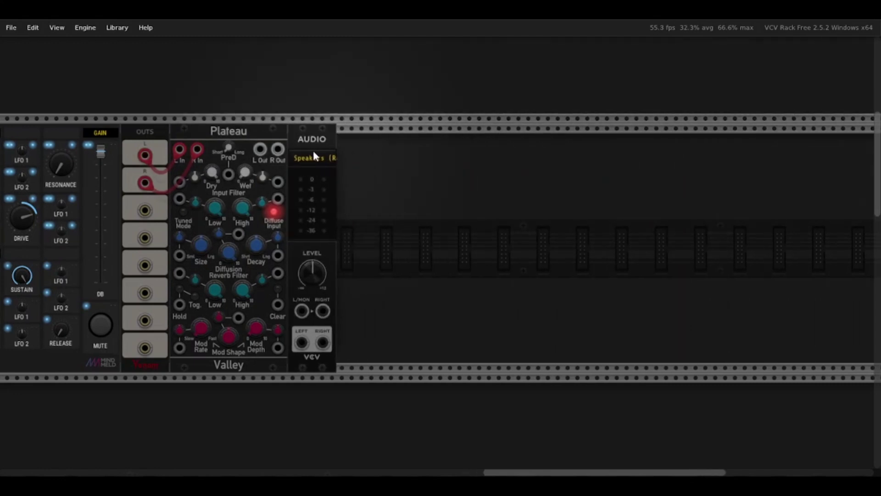
right_click(264, 156)
left_click(276, 206)
left_click(302, 312)
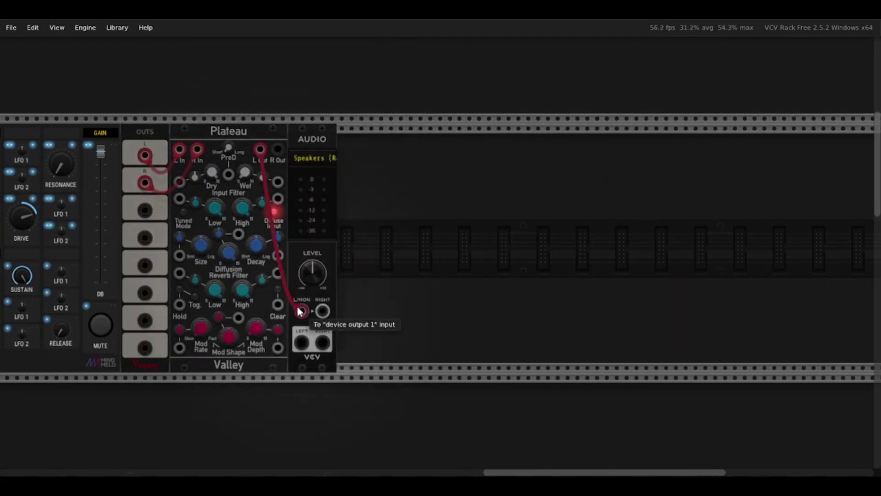
right_click(278, 149)
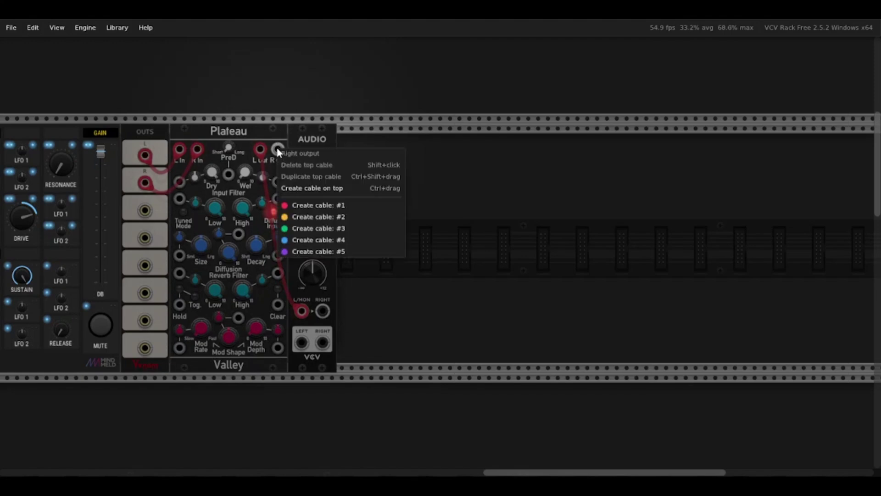
left_click(303, 202)
left_click(323, 311)
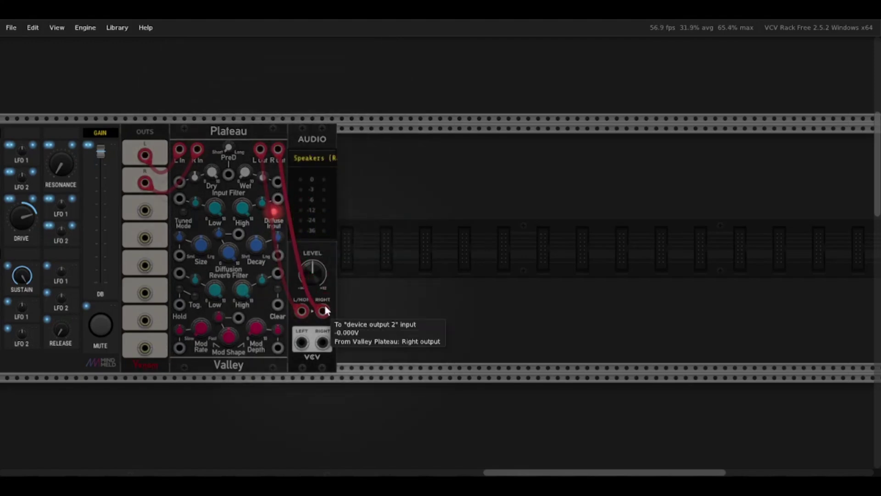
Toggle Chaos 4.2 MUTE on and back off, then nudge the GAIN fader slightly below full
scroll(326, 311, "left", 10)
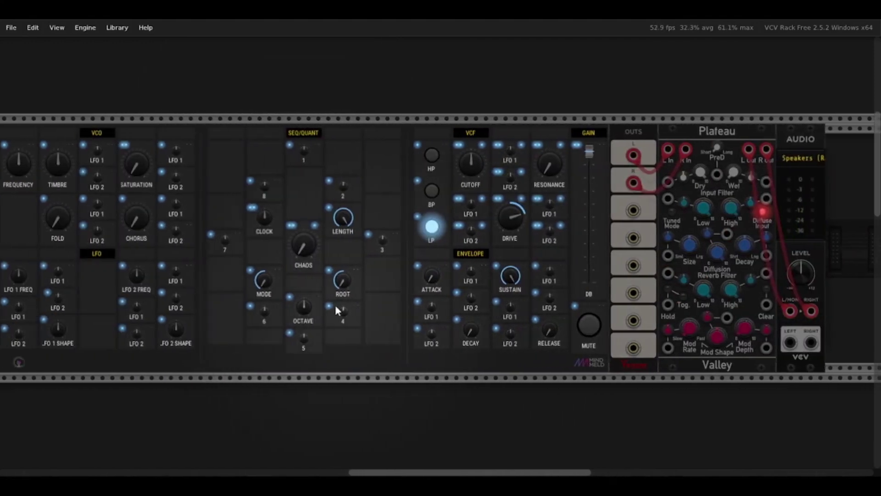
scroll(336, 307, "left", 3)
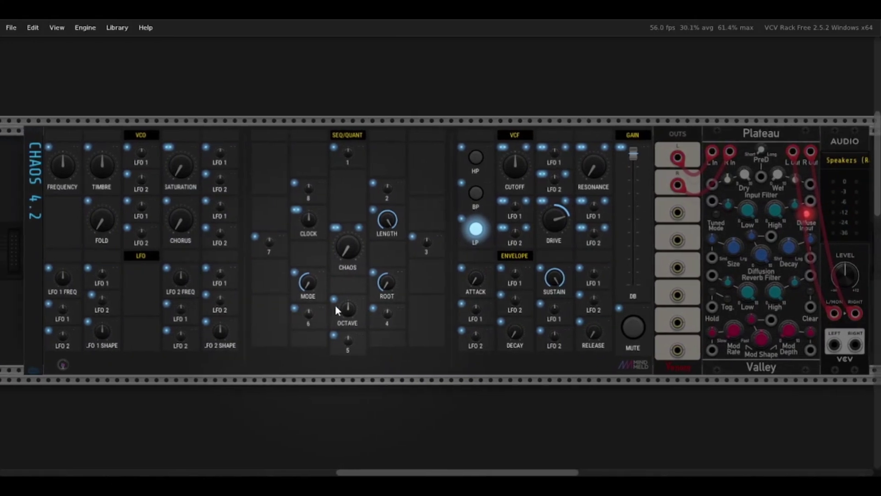
scroll(335, 306, "right", 1)
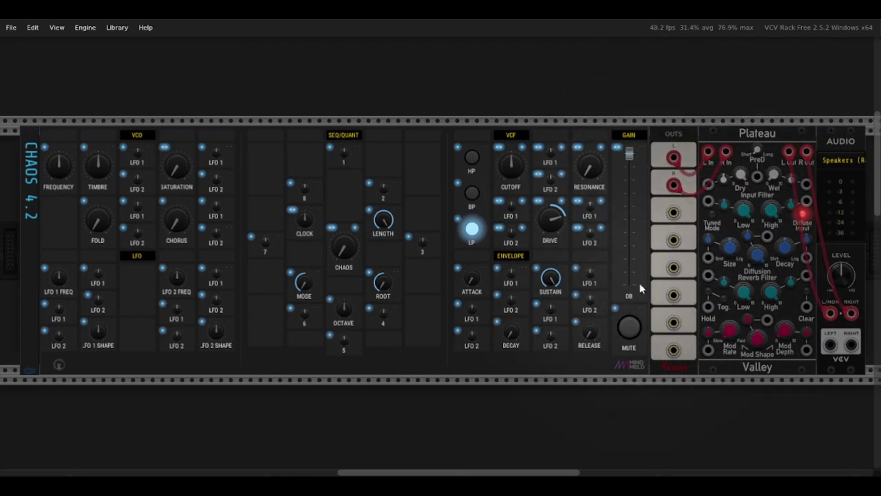
left_click(630, 327)
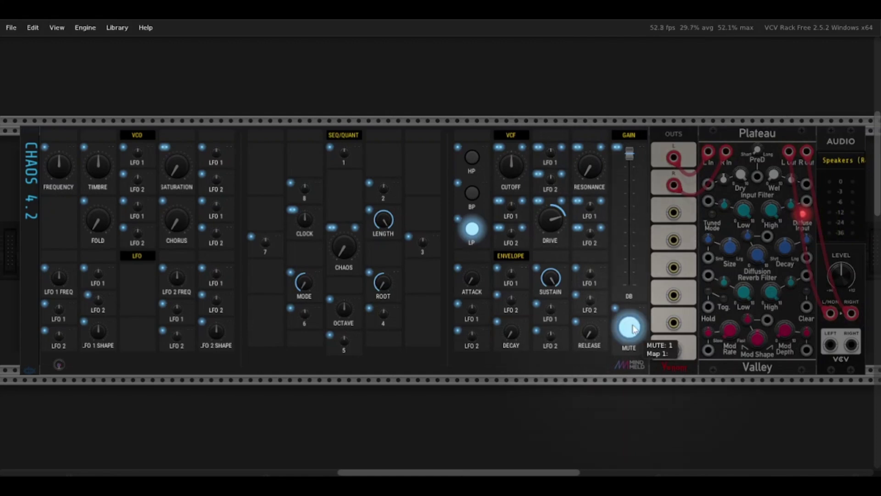
left_click(632, 327)
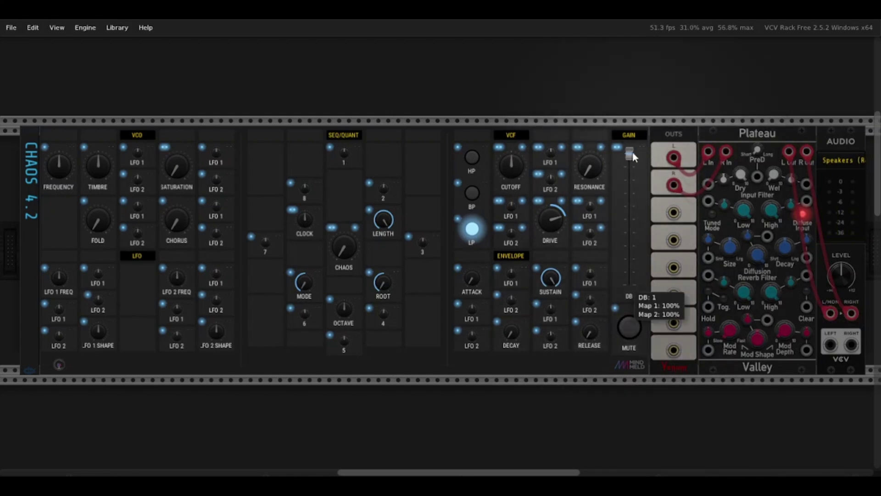
mouse_move(630, 154)
left_mouse_down()
mouse_move(630, 278)
mouse_move(632, 154)
left_mouse_up()
scroll(631, 150, "right", 1)
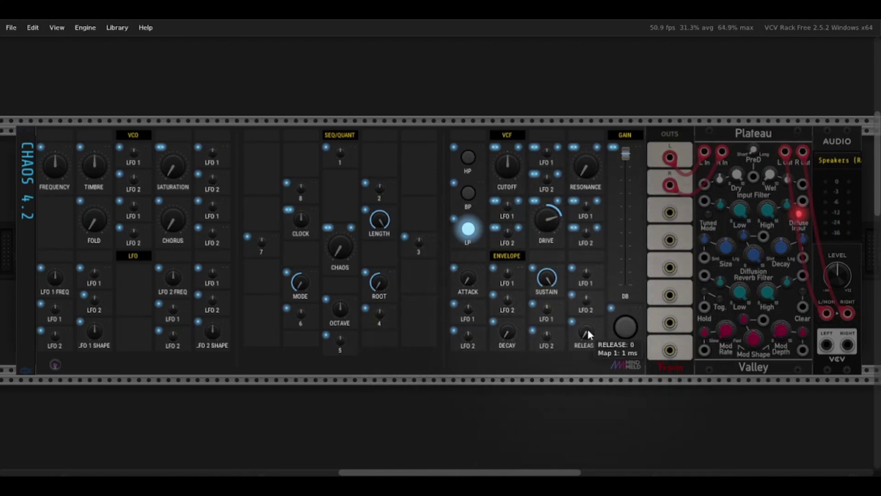
Set the envelope release to about 37 ms, attack 7 ms, decay 93 ms, sustain about half
left_click_drag(587, 329, 588, 315)
mouse_move(470, 282)
left_mouse_down()
mouse_move(469, 272)
mouse_move(469, 280)
left_mouse_up()
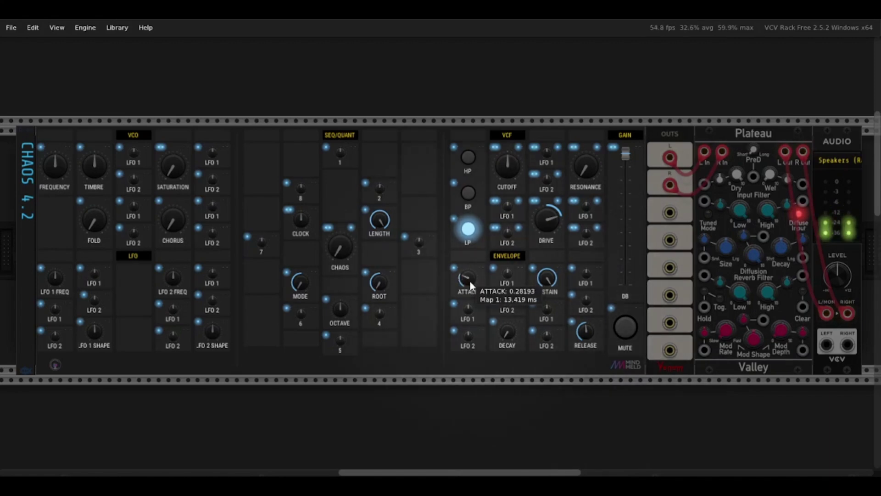
mouse_move(511, 327)
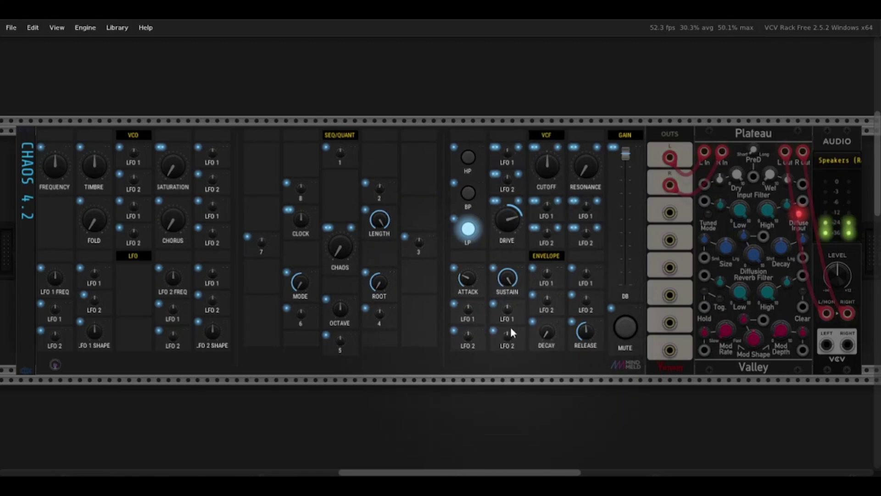
left_click_drag(511, 327, 510, 308)
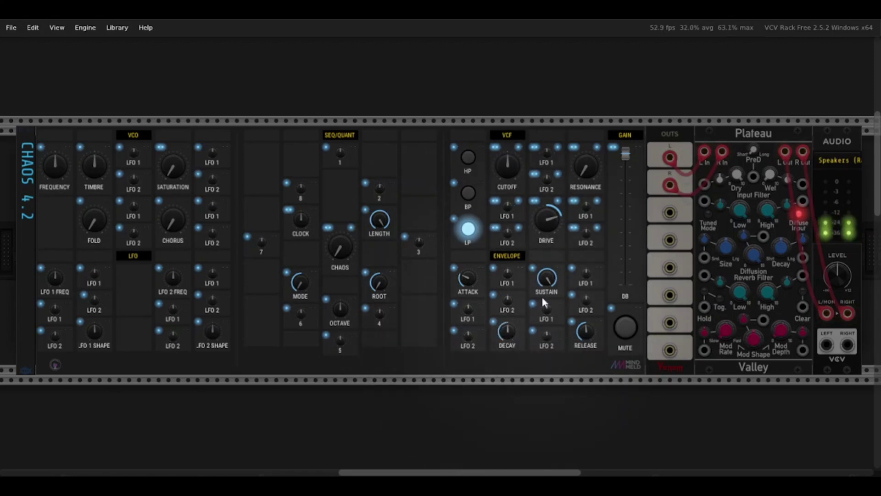
left_click_drag(546, 278, 545, 284)
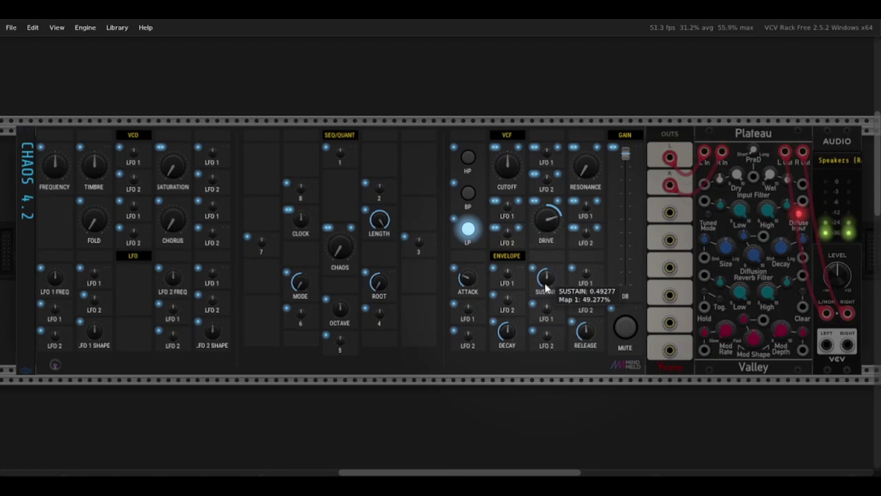
Raise Plateau's Wet level to about 10%
mouse_move(585, 336)
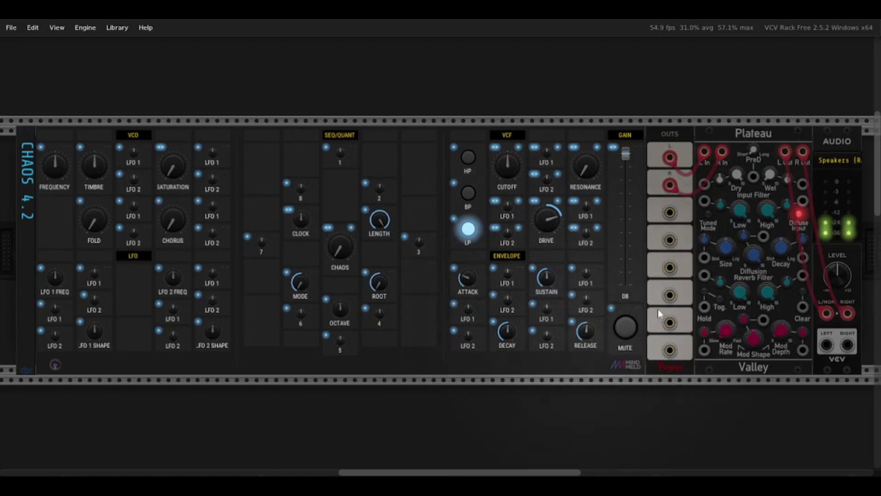
mouse_move(779, 176)
left_click_drag(778, 177, 779, 173)
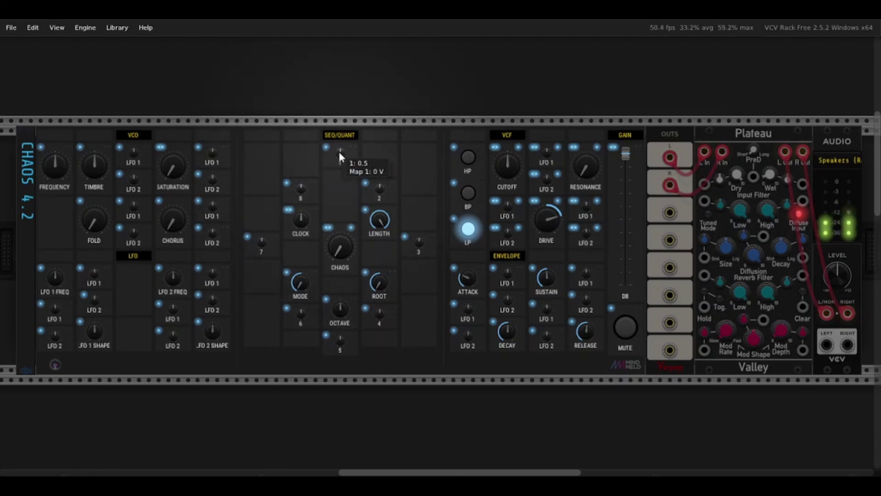
Raise sequence steps 1–4 (step 3 to 0.91), lower step 6 to 0.4, step 7 to 0.21, step 8 to minimum
left_click_drag(339, 150, 339, 145)
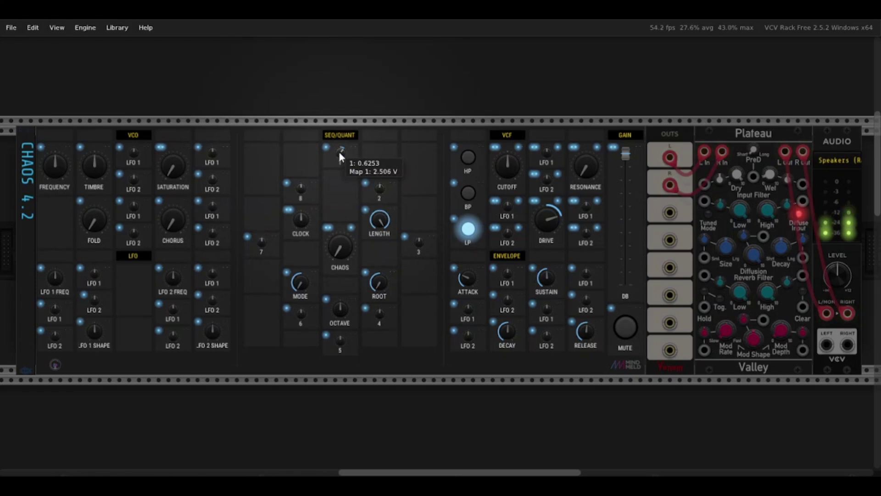
left_click_drag(381, 188, 380, 179)
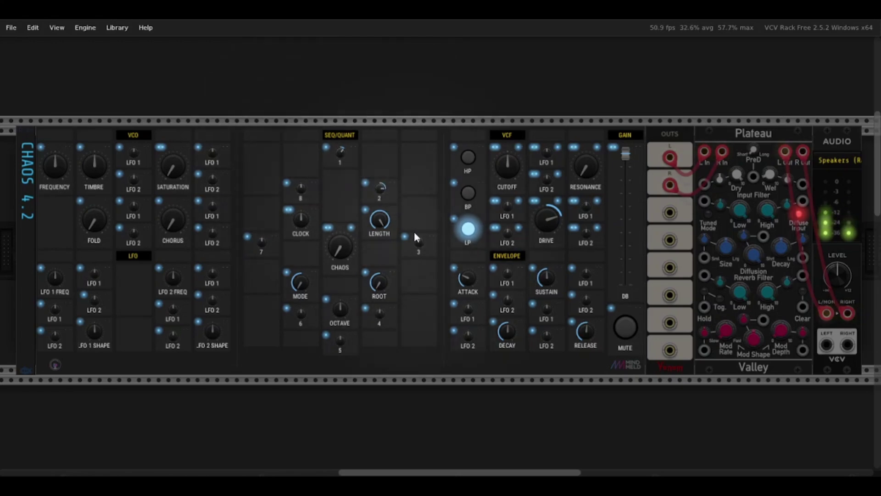
left_click_drag(422, 245, 421, 247)
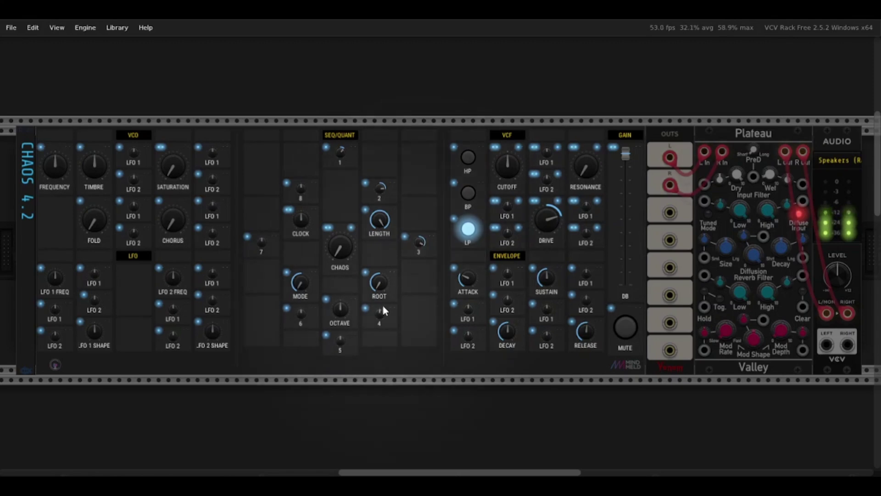
mouse_move(383, 311)
left_click_drag(381, 312, 382, 310)
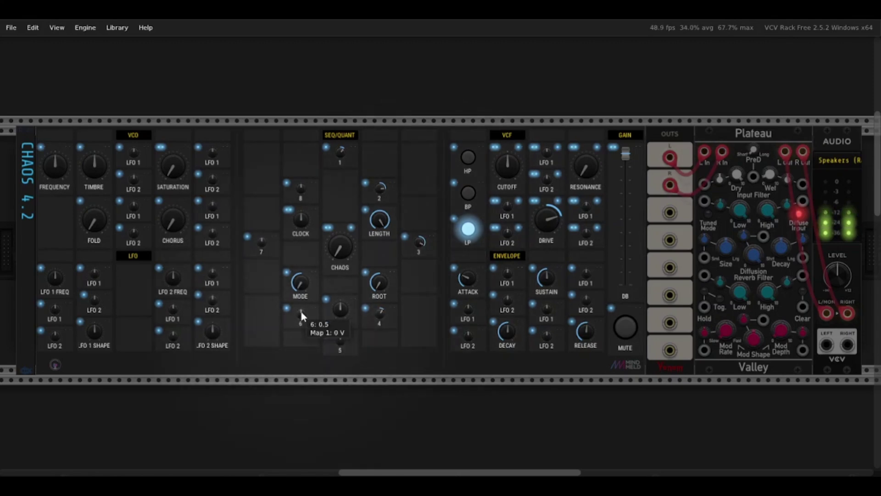
left_click_drag(298, 312, 297, 320)
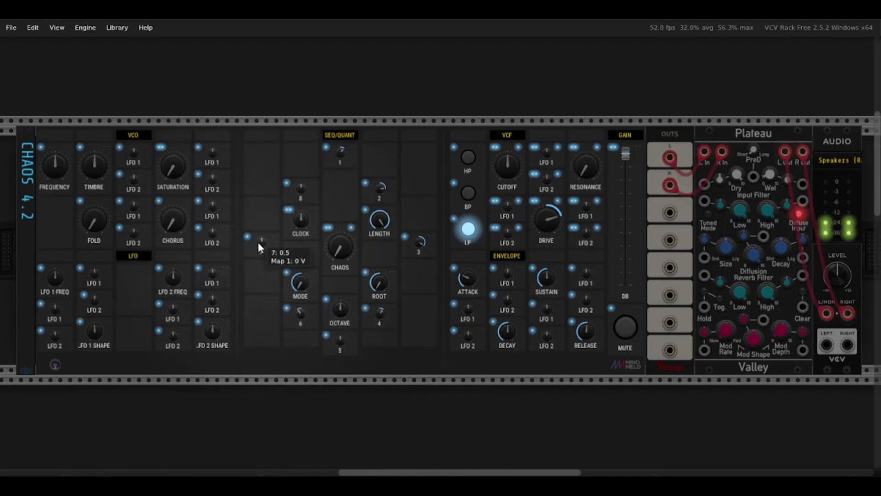
left_click_drag(258, 241, 258, 255)
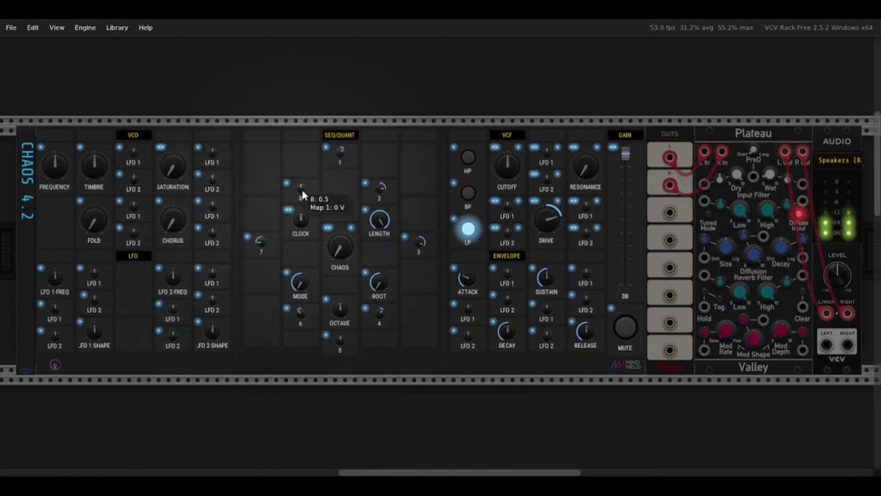
left_click_drag(302, 192, 303, 195)
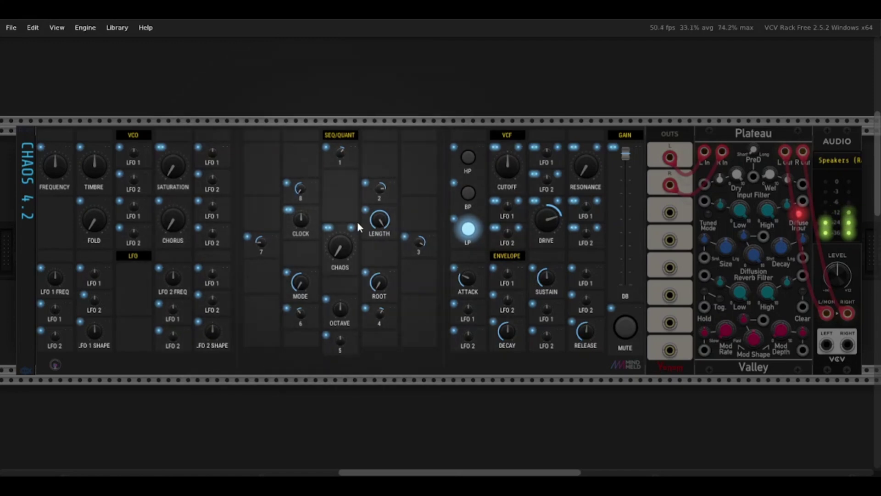
Sweep the CLOCK knob through 35 and 165 to about 248 bpm, then turn LENGTH down from 8 to 4 steps
left_click_drag(300, 219, 299, 245)
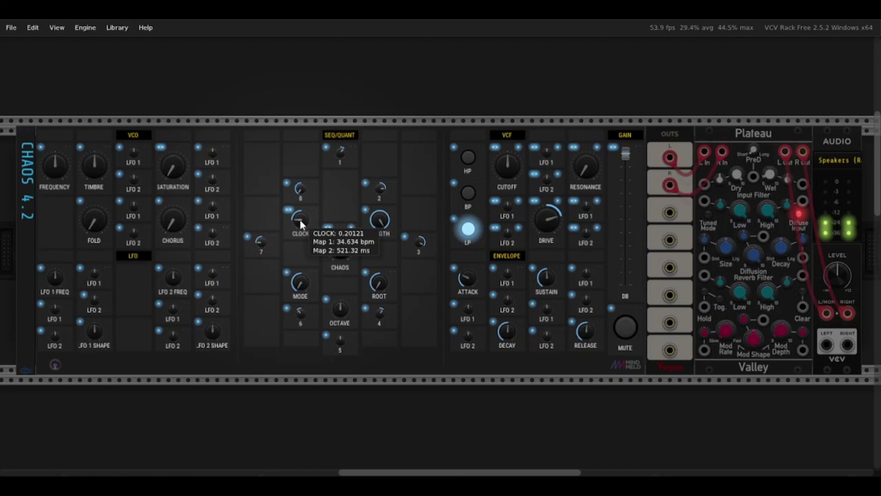
left_click_drag(300, 219, 302, 251)
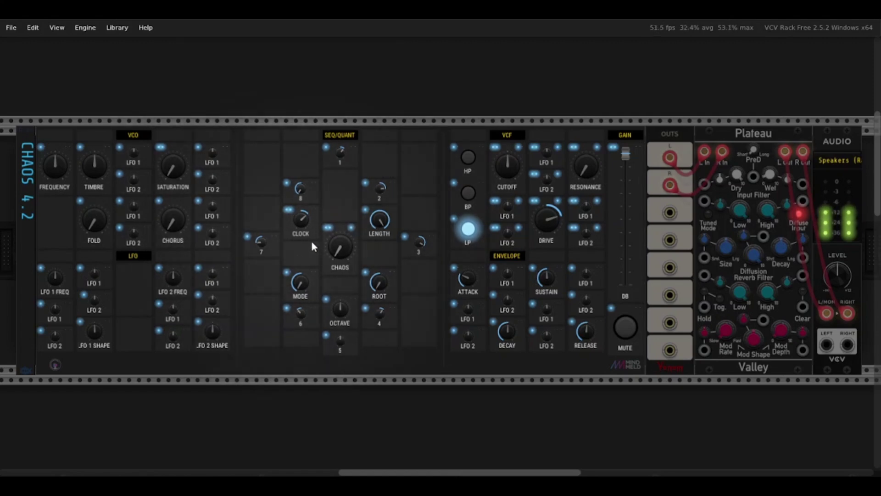
mouse_move(300, 226)
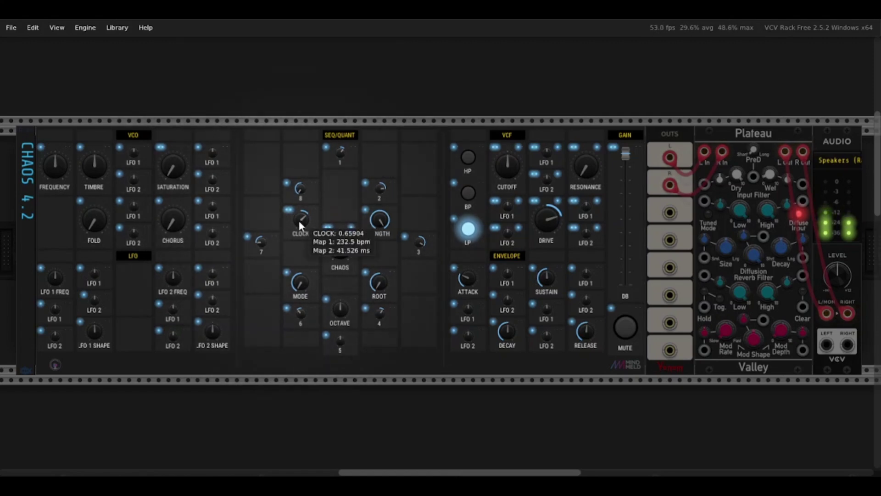
left_click_drag(299, 221, 359, 226)
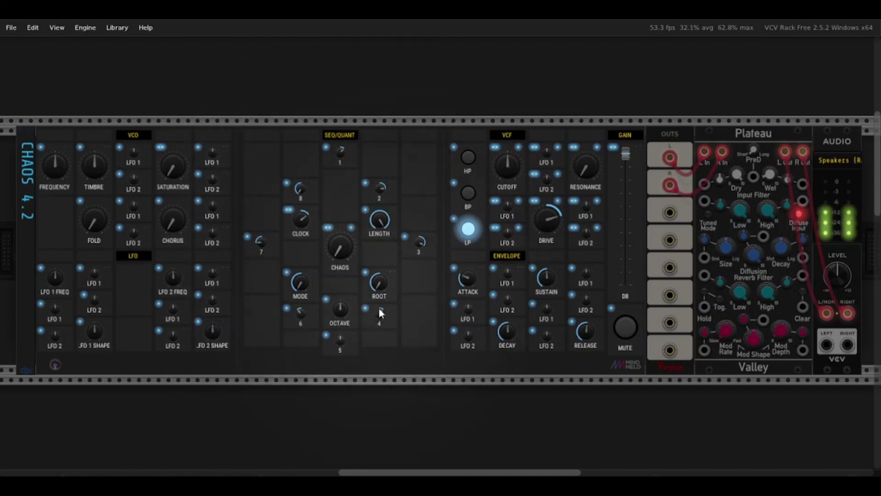
mouse_move(385, 224)
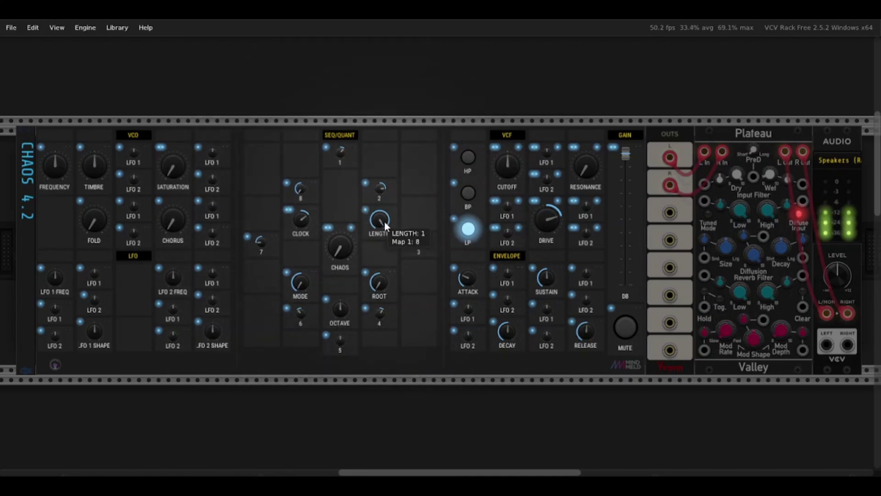
mouse_move(382, 222)
left_mouse_down()
mouse_move(382, 250)
mouse_move(382, 208)
left_mouse_up()
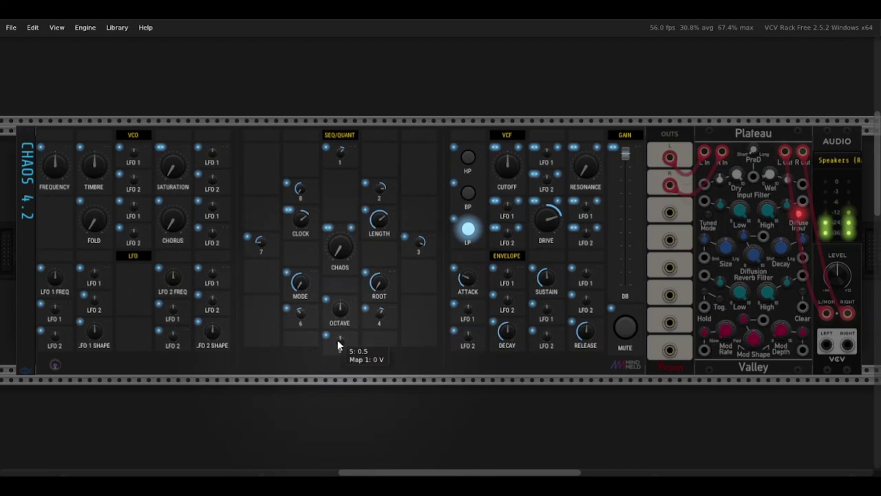
Turn the SEQ/QUANT MODE knob to about 0.45 and nudge the ROOT knob slightly lower
mouse_move(263, 226)
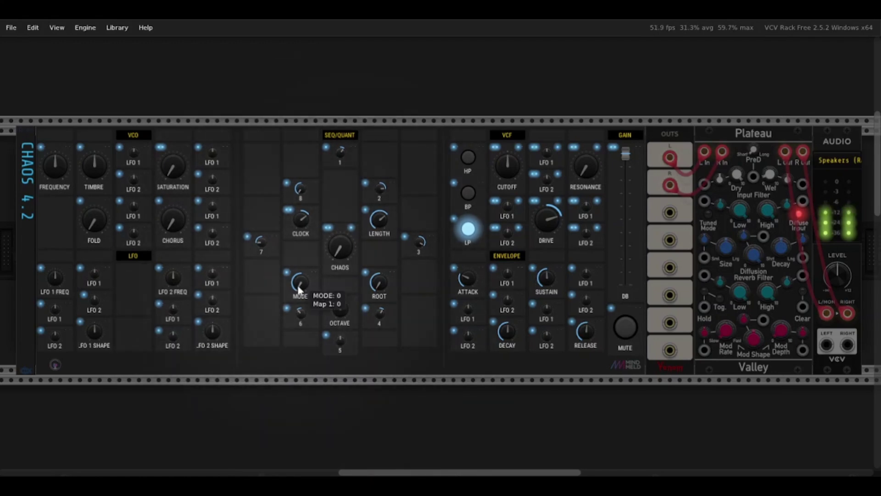
left_click_drag(299, 286, 299, 264)
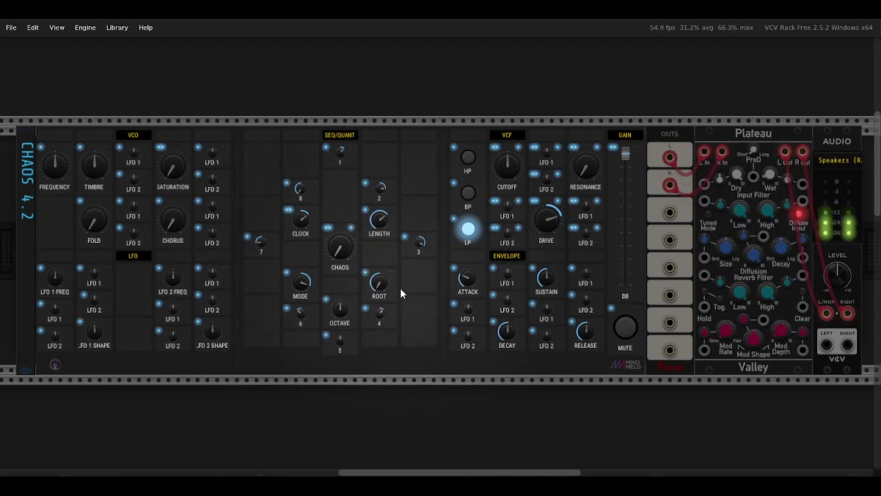
left_click_drag(380, 282, 379, 268)
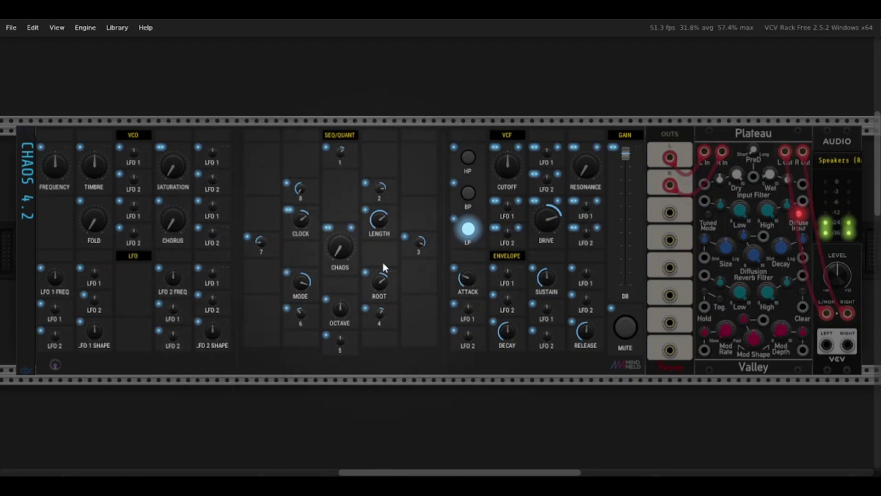
Turn the OCTAVE knob up from -2 to 2 oct, then back down to 1 oct
scroll(334, 285, "down", 5)
scroll(334, 285, "down", 4)
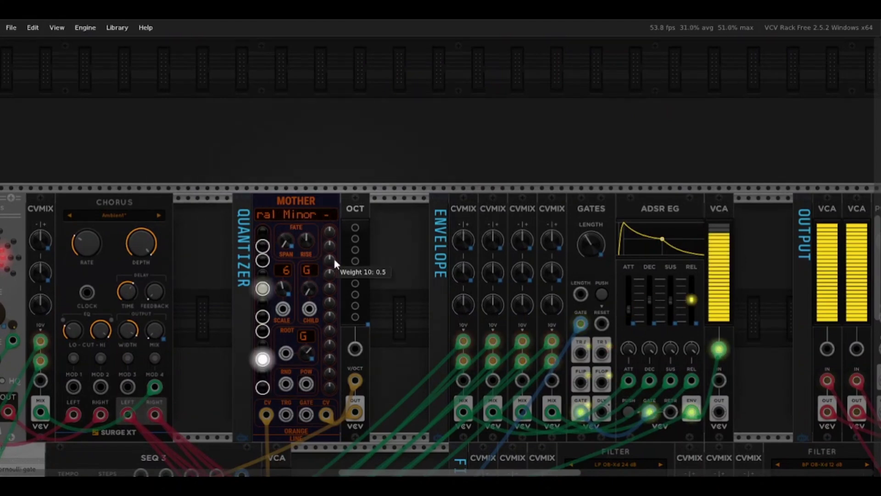
scroll(334, 258, "up", 10)
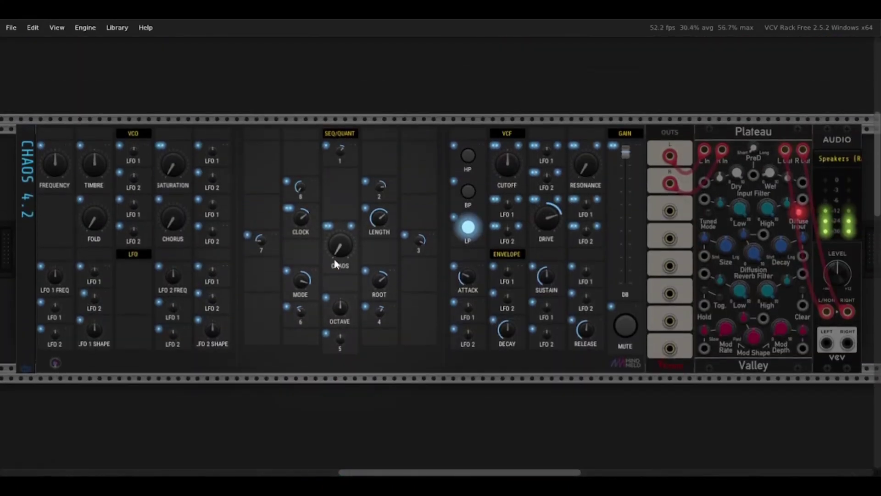
mouse_move(341, 305)
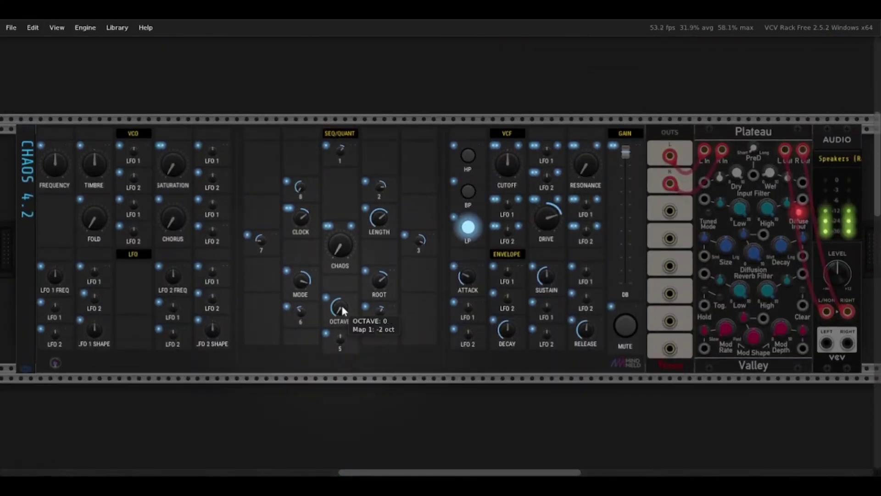
left_click_drag(342, 310, 342, 288)
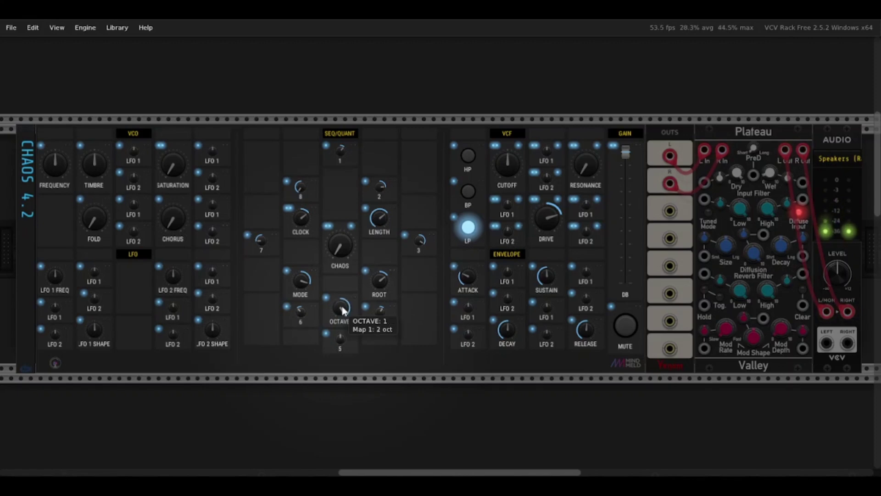
left_click_drag(342, 310, 342, 319)
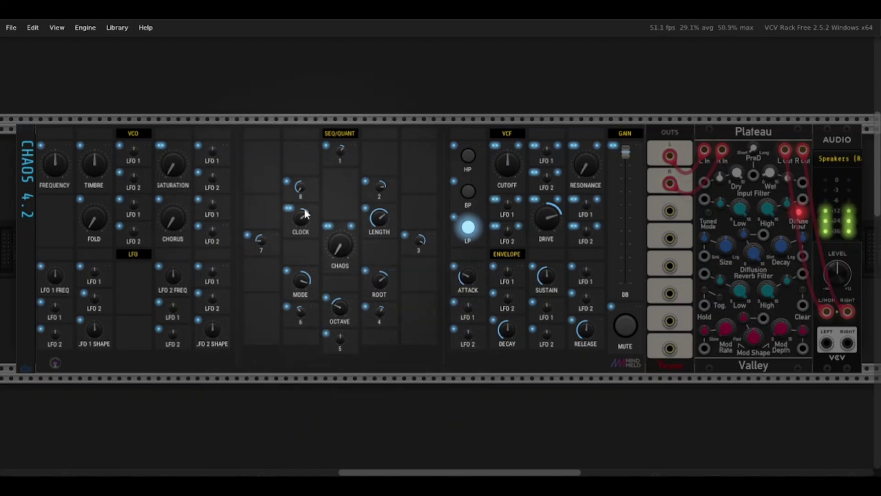
Sweep the CHAOS knob to maximum, back to half, then up through 0.63 to about 0.83
mouse_move(344, 255)
left_click_drag(353, 251, 334, 238)
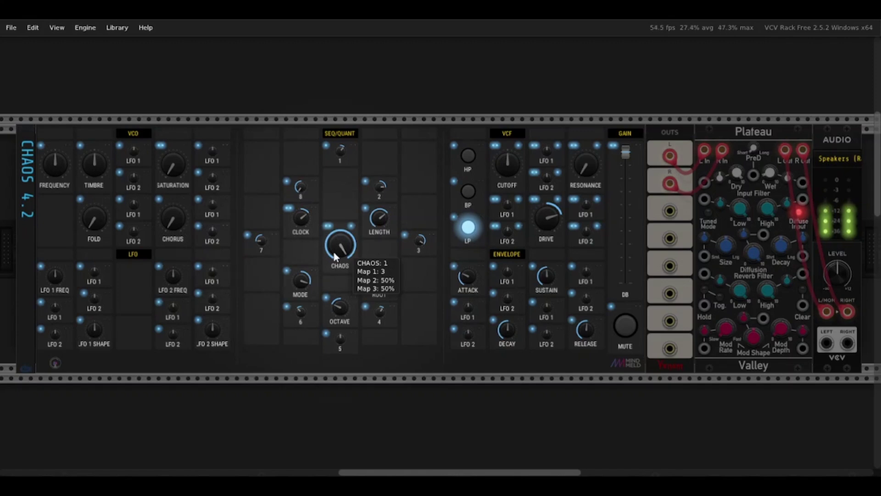
mouse_move(325, 253)
left_mouse_down()
mouse_move(325, 280)
mouse_move(340, 249)
left_mouse_up()
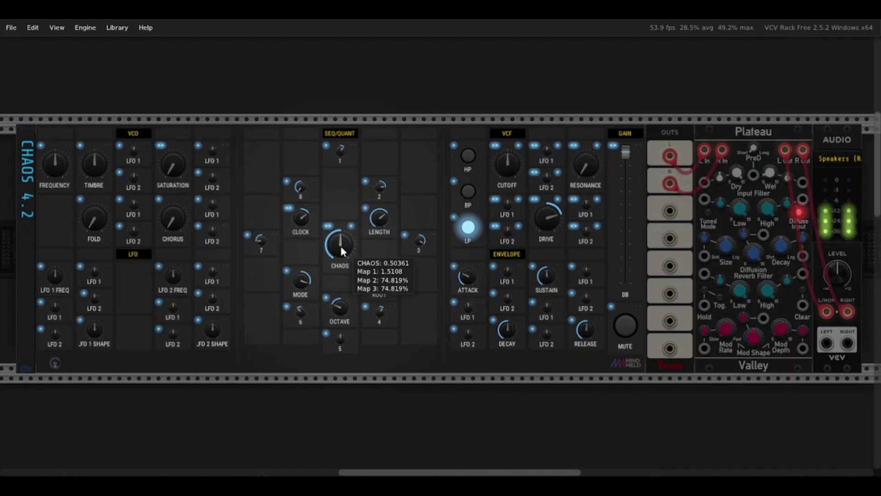
left_click_drag(340, 246, 341, 239)
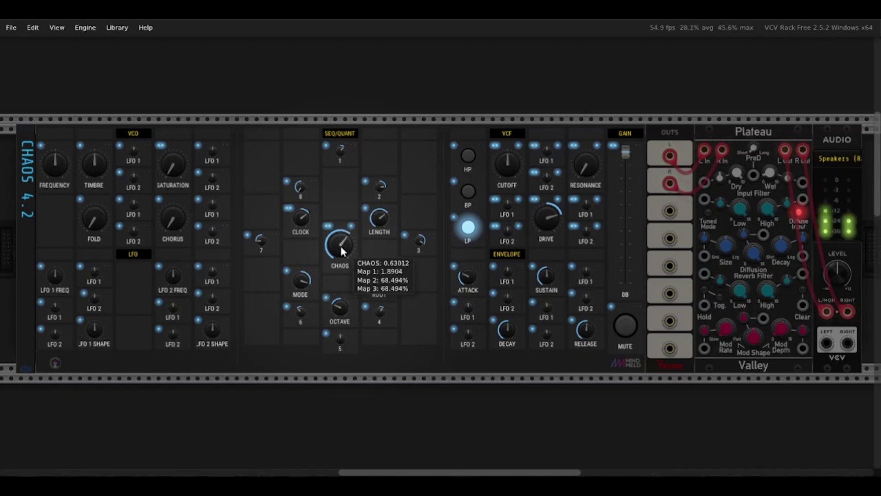
left_click_drag(340, 246, 340, 234)
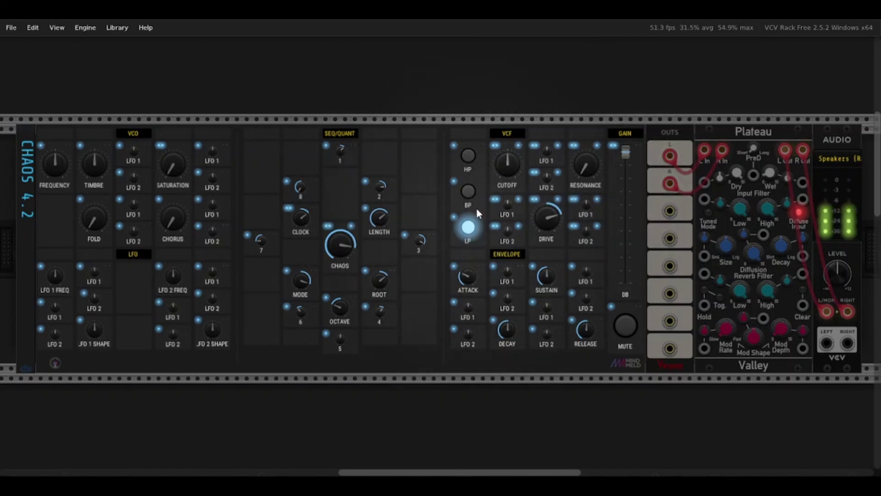
Try the VCF band-pass and high-pass modes, then settle on low-pass
left_click(468, 191)
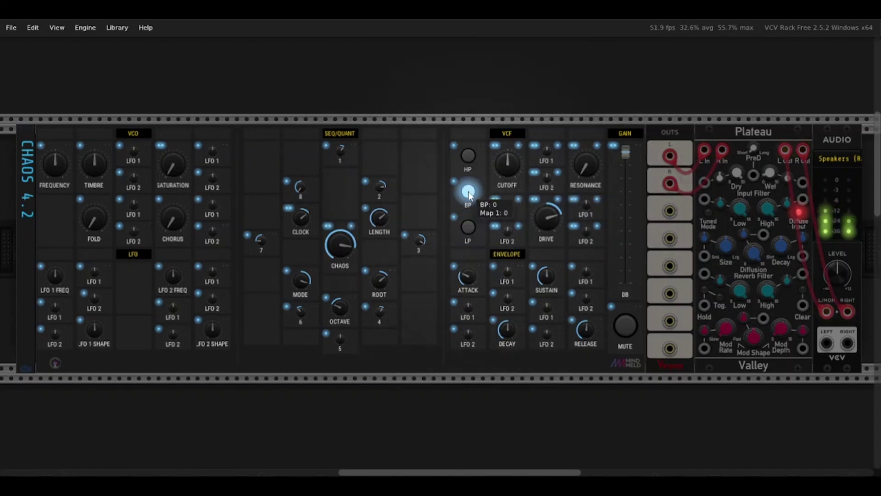
left_click(468, 156)
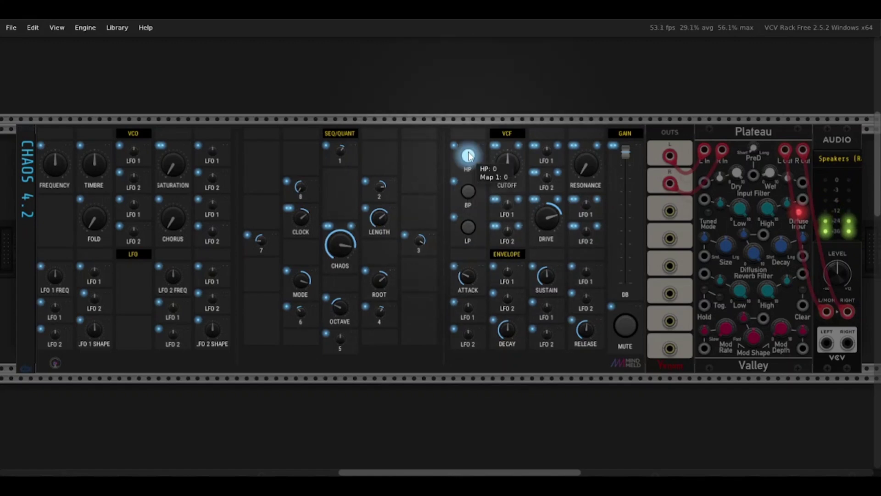
left_click(469, 190)
left_click(466, 232)
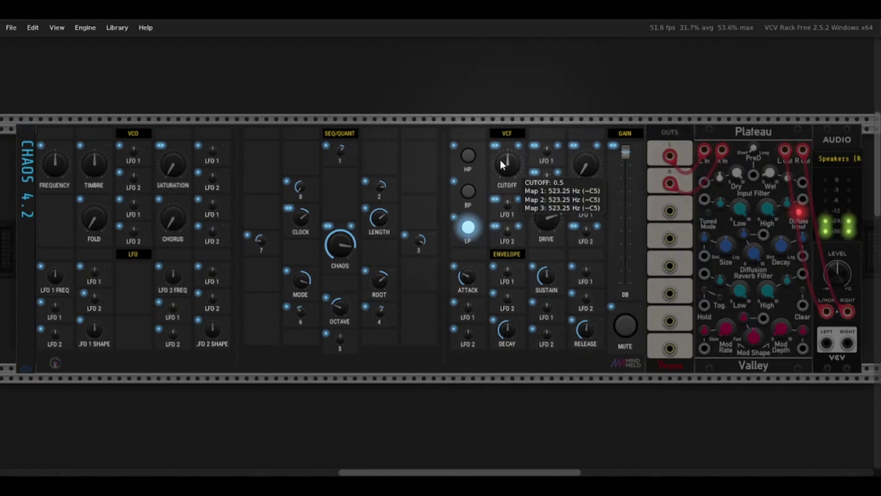
Open the filter cutoff to about 0.70, raise resonance to about 30%, and ease the drive down
mouse_move(592, 174)
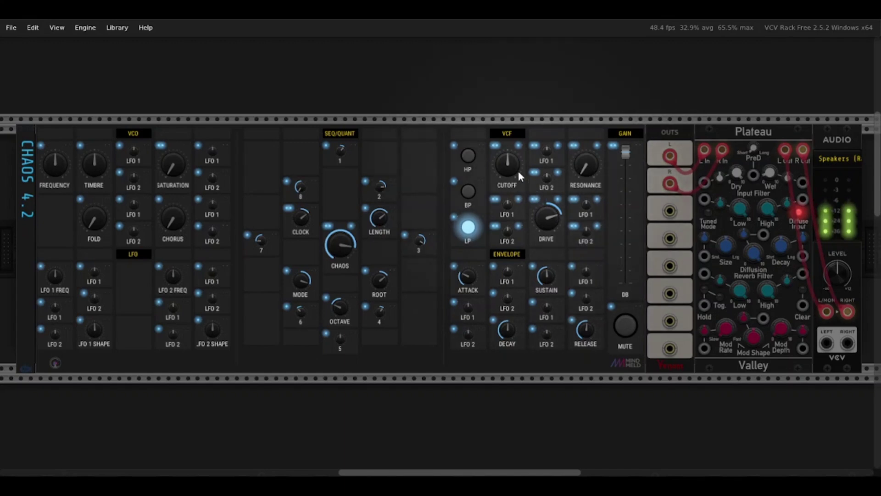
mouse_move(514, 168)
left_mouse_down()
mouse_move(514, 149)
mouse_move(508, 166)
mouse_move(507, 159)
left_mouse_up()
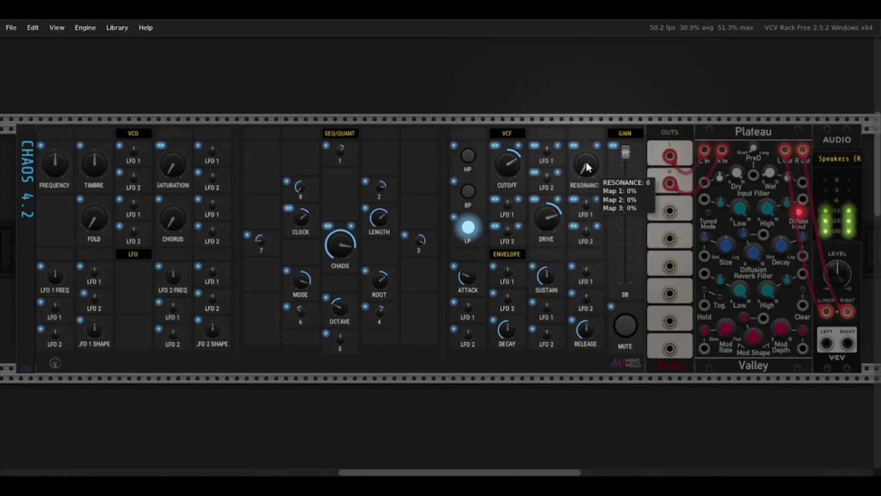
mouse_move(586, 162)
left_mouse_down()
mouse_move(586, 137)
mouse_move(585, 149)
left_mouse_up()
left_click_drag(546, 218, 546, 224)
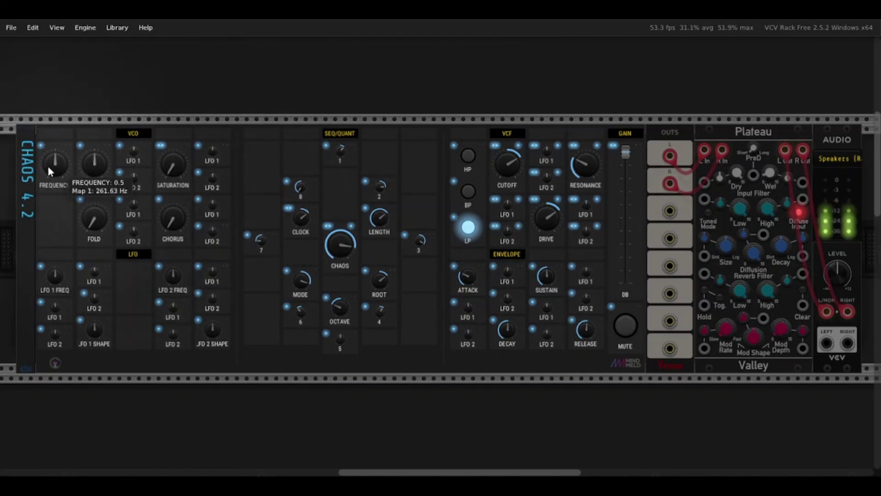
mouse_move(48, 166)
left_mouse_down()
mouse_move(48, 140)
mouse_move(48, 182)
left_mouse_up()
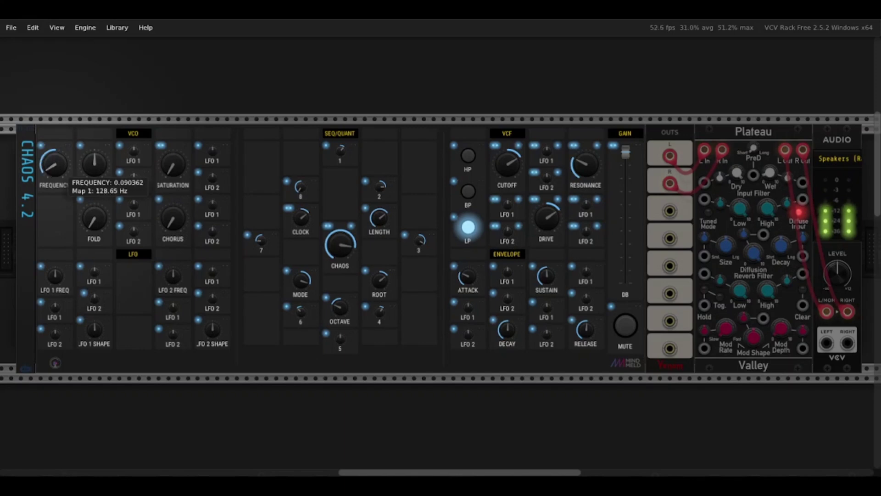
double_click(54, 165)
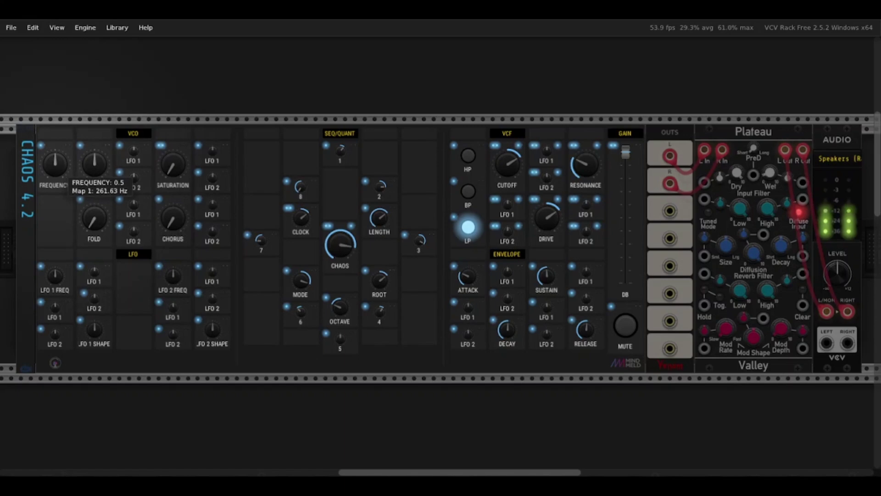
scroll(47, 167, "up", 5)
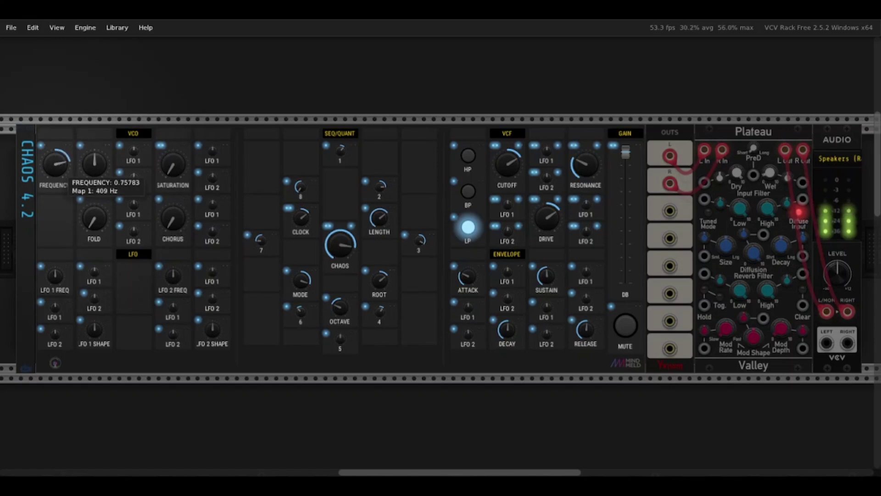
scroll(55, 163, "down", 2)
double_click(56, 166)
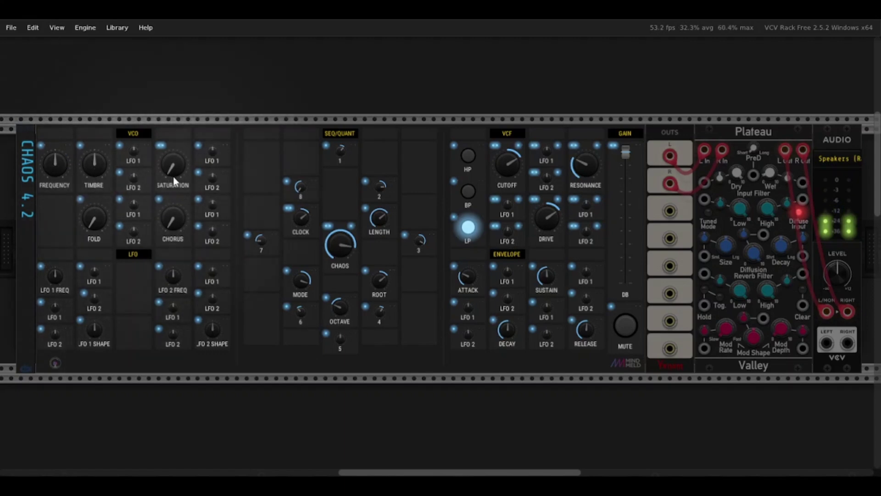
mouse_move(166, 211)
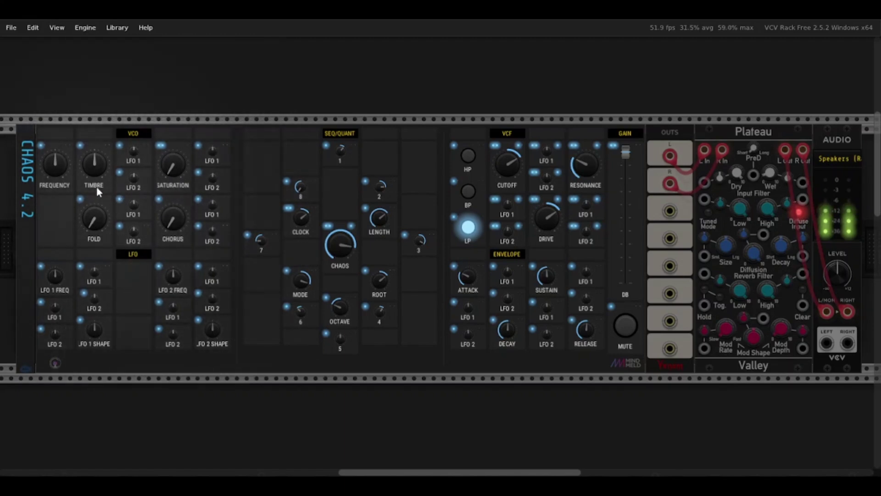
Raise the oscillator timbre to about 66% and saturation to about 0.43
mouse_move(98, 163)
left_click_drag(98, 163, 99, 164)
mouse_move(90, 221)
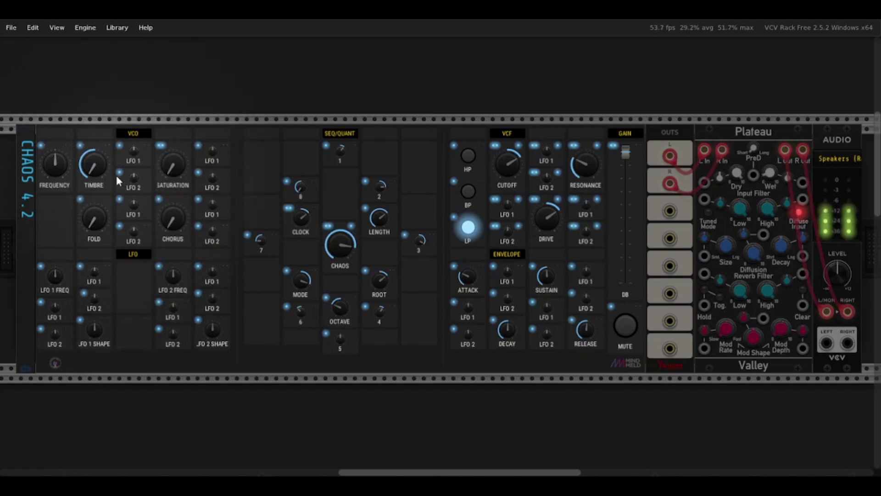
mouse_move(95, 169)
mouse_move(95, 169)
left_mouse_down()
mouse_move(96, 155)
mouse_move(97, 165)
left_mouse_up()
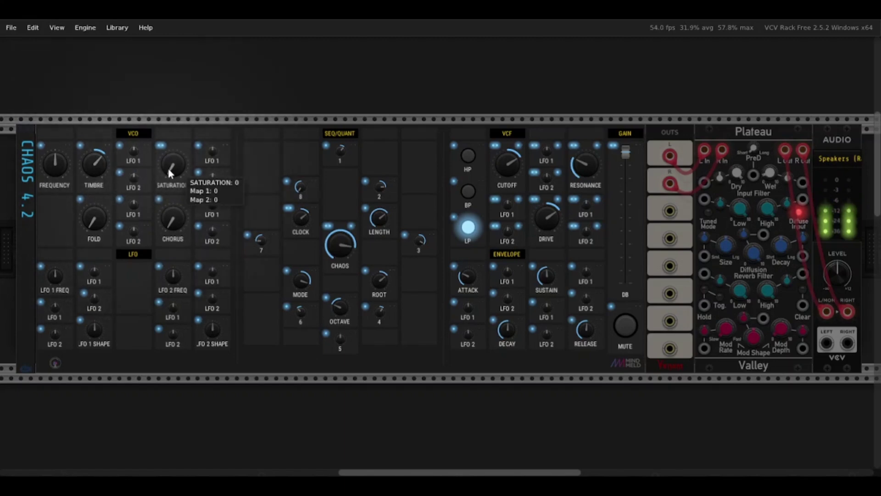
mouse_move(168, 168)
left_mouse_down()
mouse_move(168, 151)
mouse_move(168, 168)
left_mouse_up()
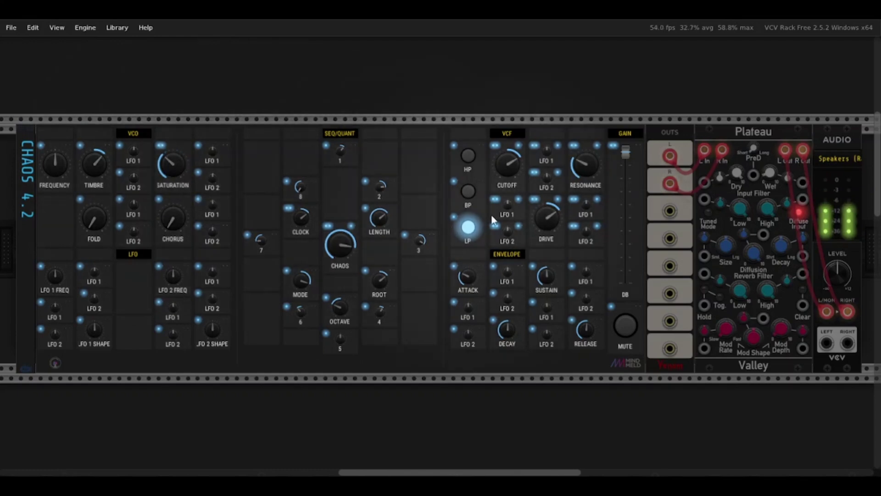
Lower filter drive to about 0.32, rebalance saturation, set fold near 0.54 and chorus at half
left_click_drag(542, 223, 541, 239)
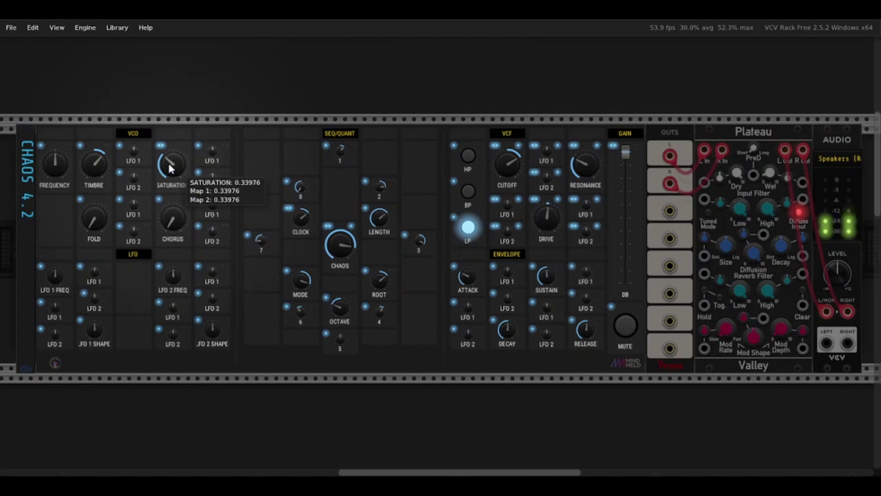
mouse_move(170, 168)
left_mouse_down()
mouse_move(170, 148)
mouse_move(170, 160)
left_mouse_up()
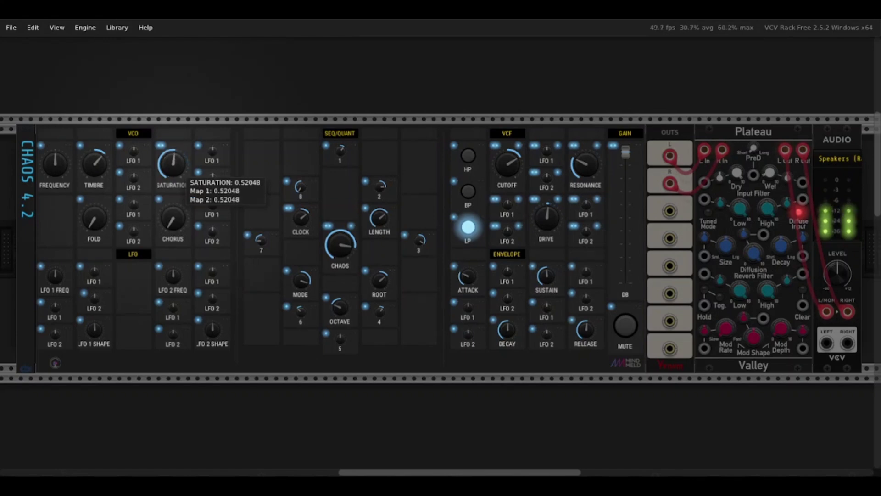
left_click_drag(183, 177, 183, 193)
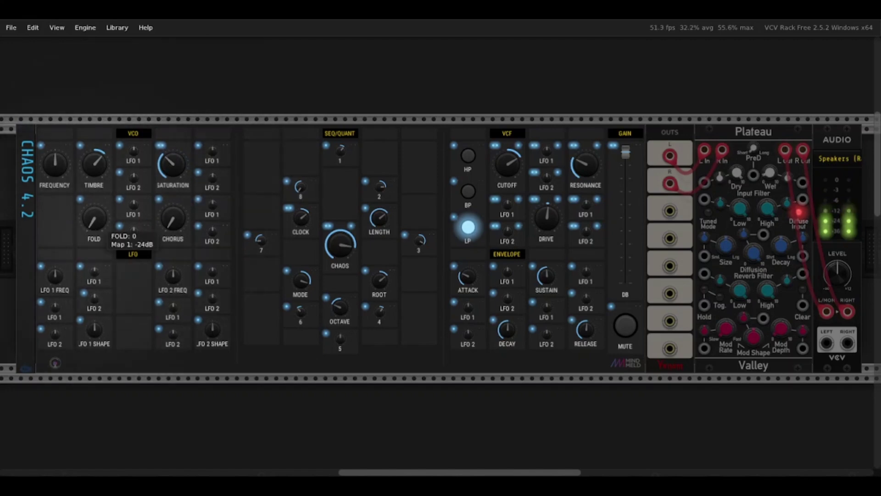
left_click_drag(89, 222, 89, 207)
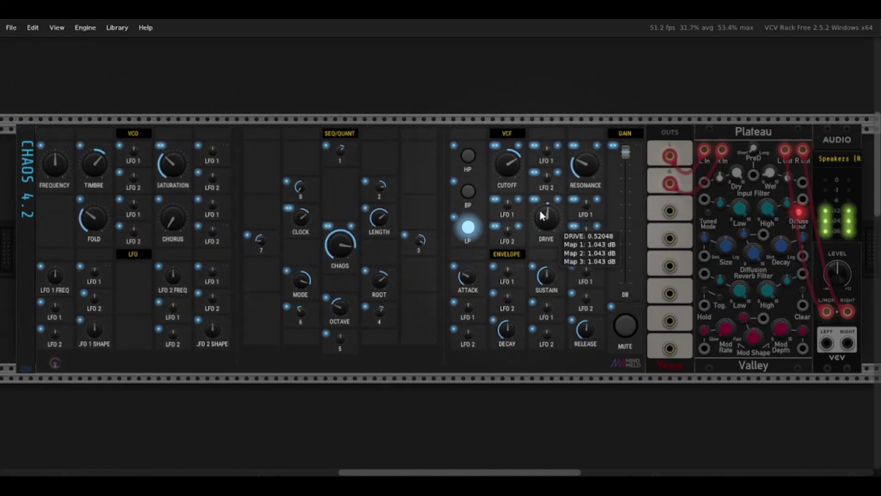
left_click_drag(542, 216, 543, 231)
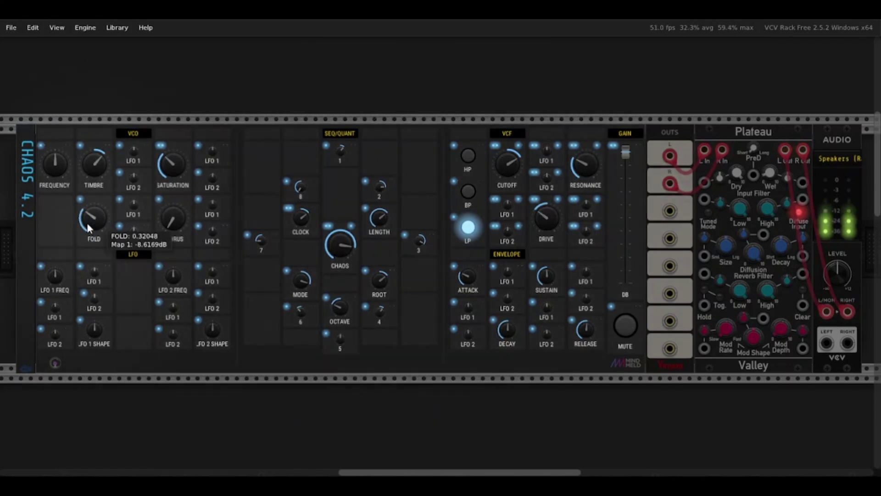
mouse_move(93, 218)
left_mouse_down()
mouse_move(94, 196)
mouse_move(95, 220)
left_mouse_up()
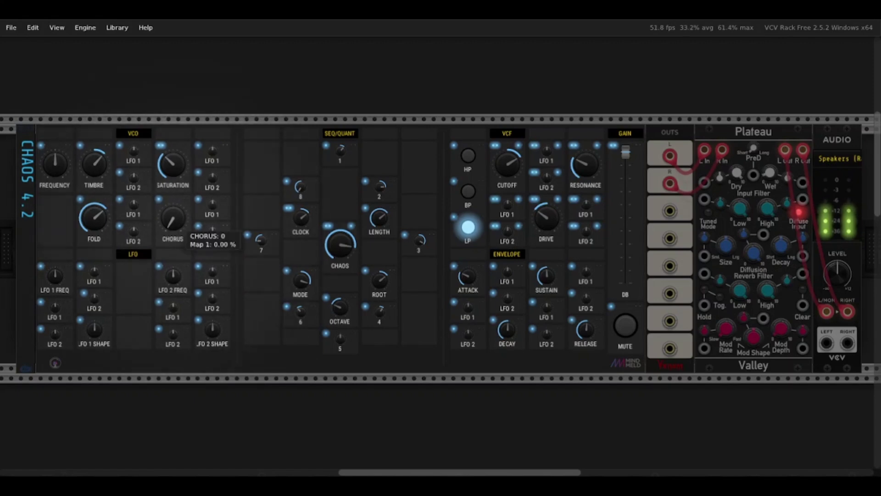
mouse_move(172, 218)
left_mouse_down()
mouse_move(173, 200)
mouse_move(172, 211)
left_mouse_up()
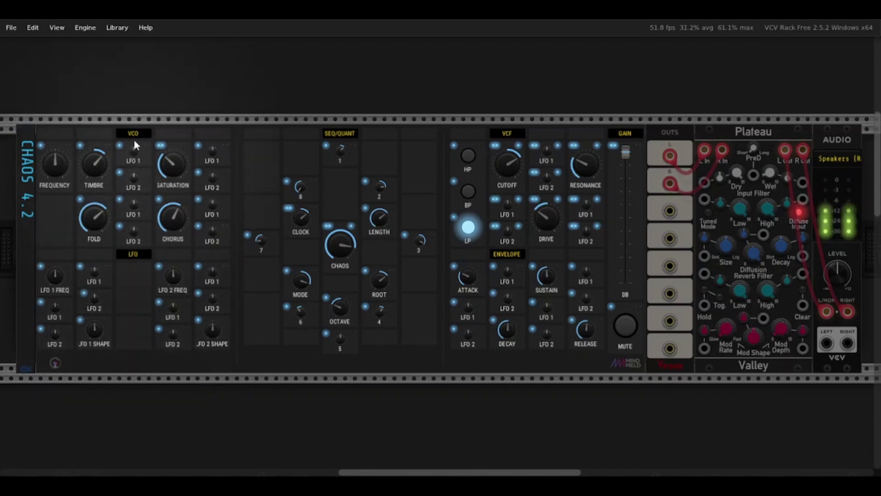
Deepen LFO 1's oscillator modulation and sweep the LFO 1 rate from 0.22 Hz up to about 35 Hz
left_click_drag(133, 148, 133, 135)
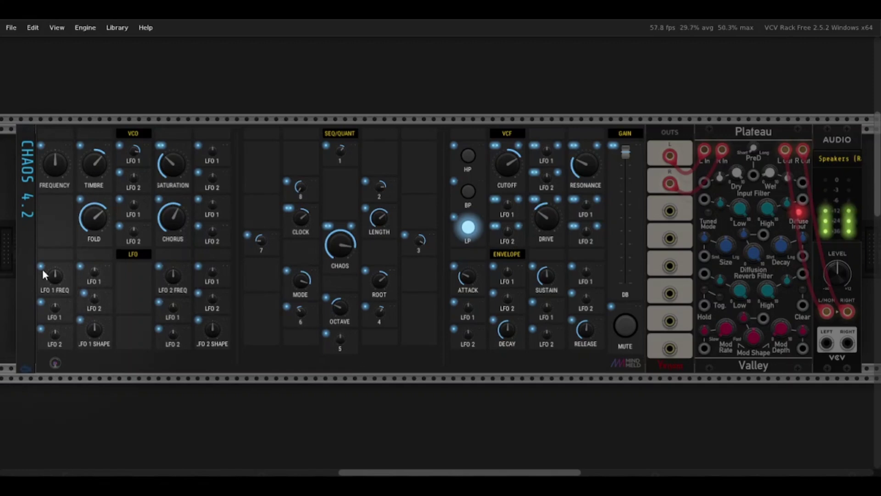
left_click_drag(54, 275, 55, 296)
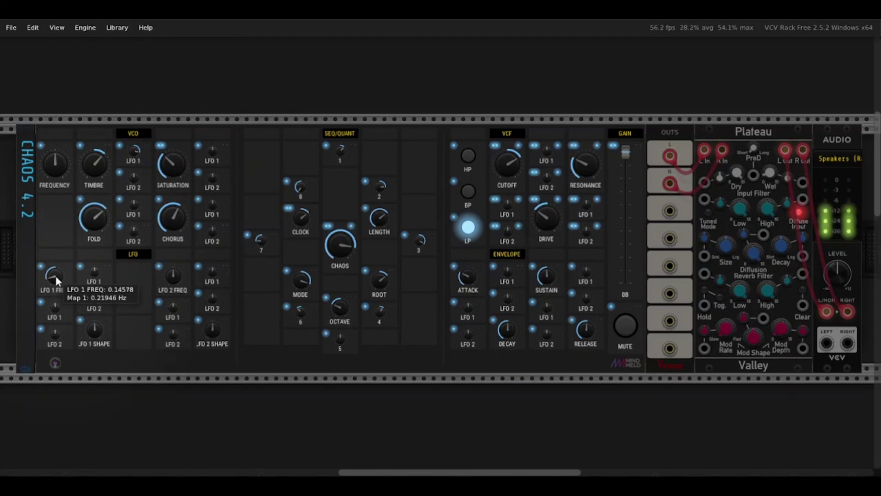
left_click_drag(56, 280, 56, 246)
mouse_move(56, 277)
left_mouse_down()
mouse_move(56, 264)
mouse_move(56, 308)
mouse_move(56, 290)
left_mouse_up()
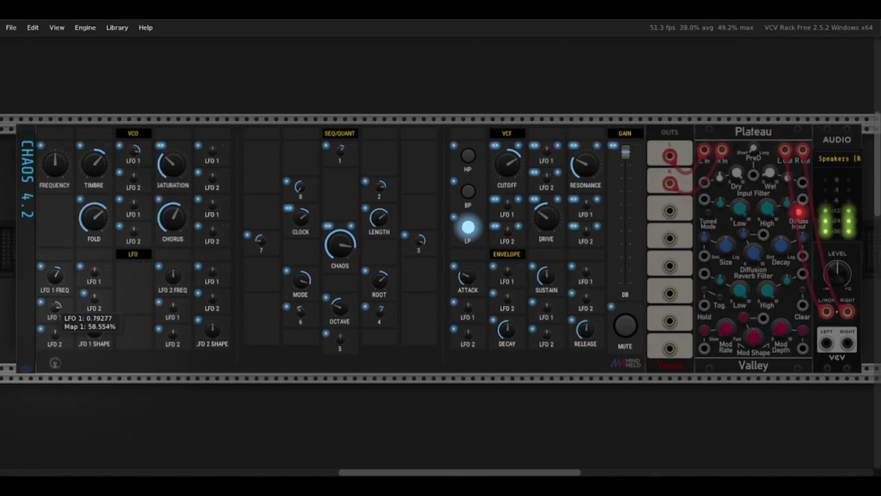
left_click_drag(56, 290, 56, 291)
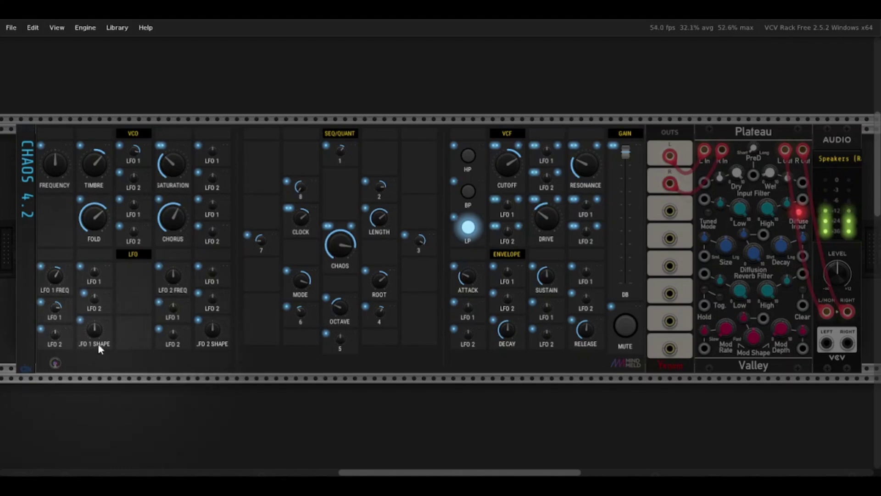
Set the LFO 1 shape to about 68% and its modulation amount to about 0.75
mouse_move(92, 330)
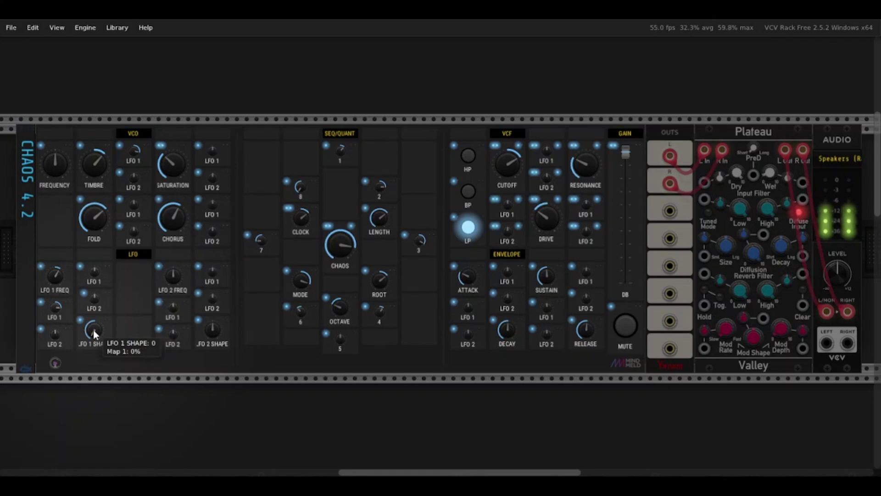
left_click_drag(93, 330, 93, 298)
left_click_drag(56, 308, 55, 309)
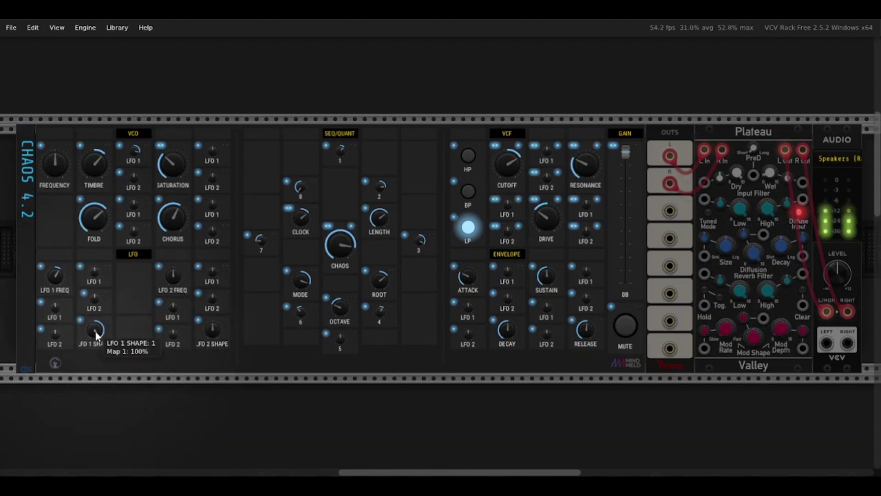
left_click_drag(98, 337, 98, 349)
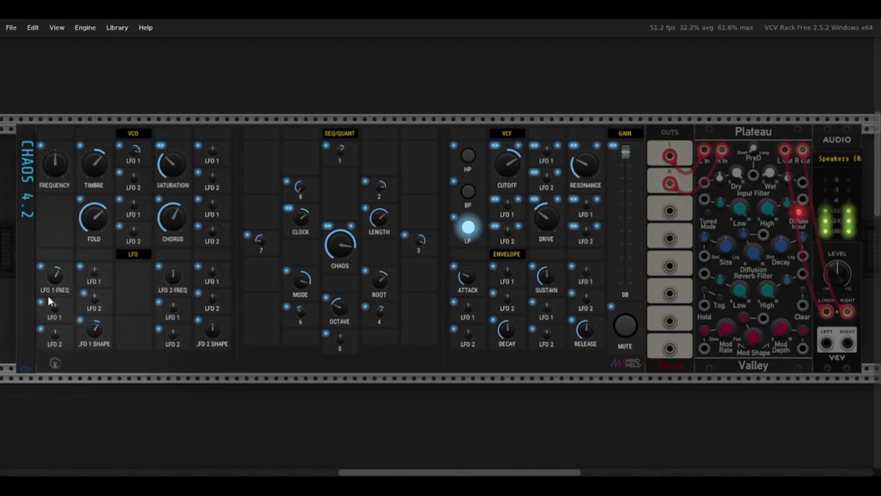
left_click_drag(54, 307, 54, 293)
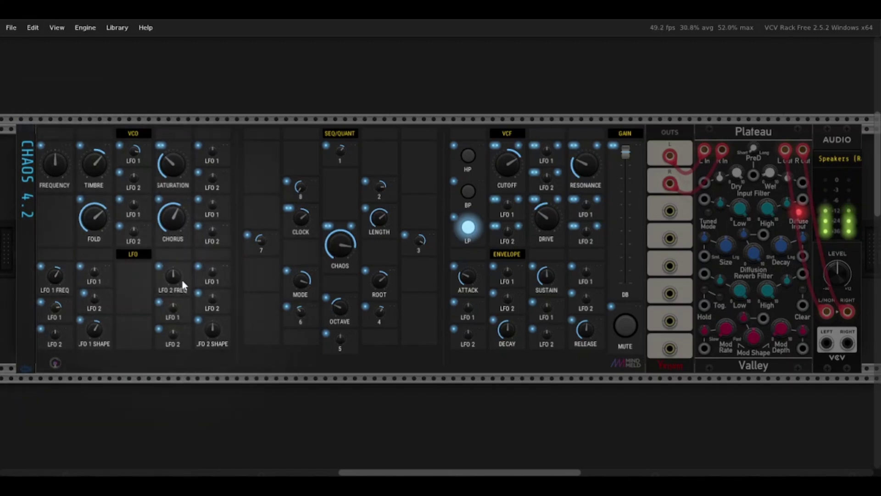
Slow LFO 2, cut its shape to about 19%, and add LFO 2 modulation to the release
mouse_move(179, 279)
left_mouse_down()
mouse_move(177, 294)
mouse_move(176, 283)
left_mouse_up()
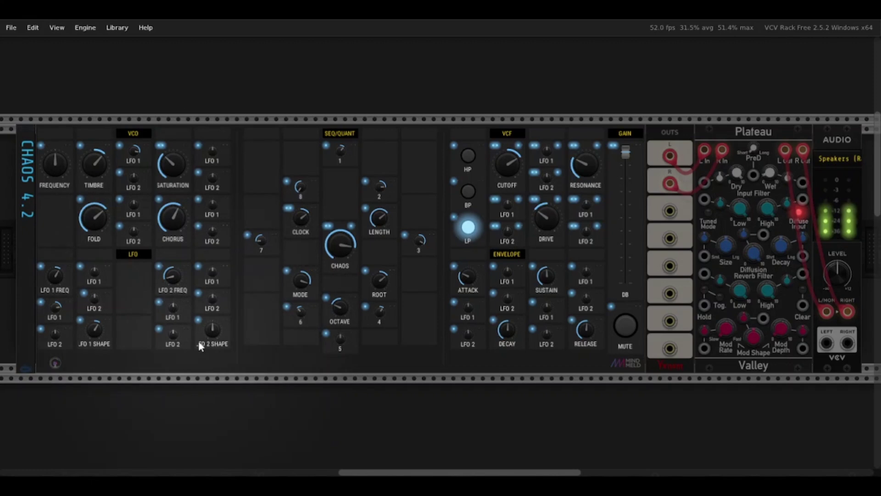
left_click_drag(211, 330, 211, 352)
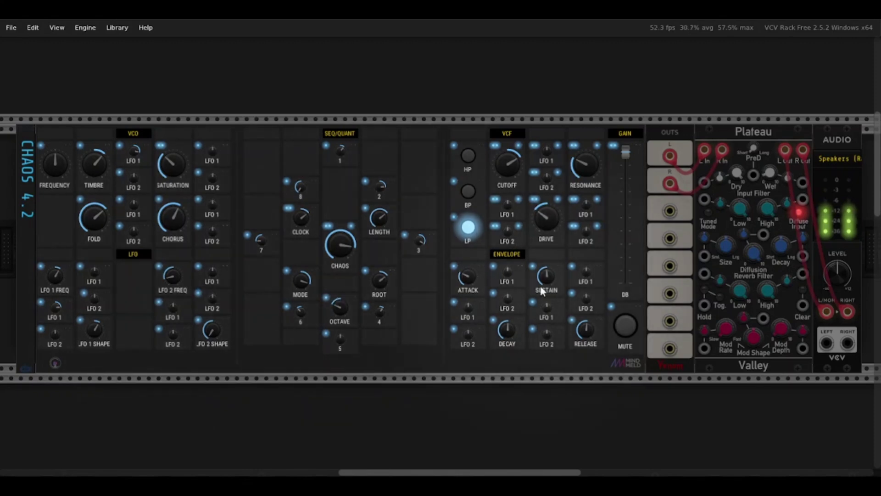
left_click_drag(588, 303, 588, 303)
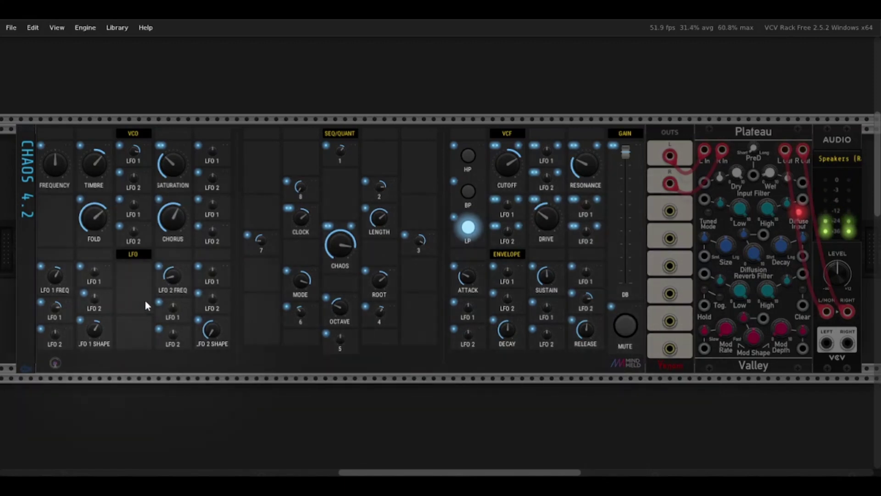
Fine-tune the LFO-section modulation amounts and add about 0.66 of LFO 2 modulation to fold
mouse_move(172, 307)
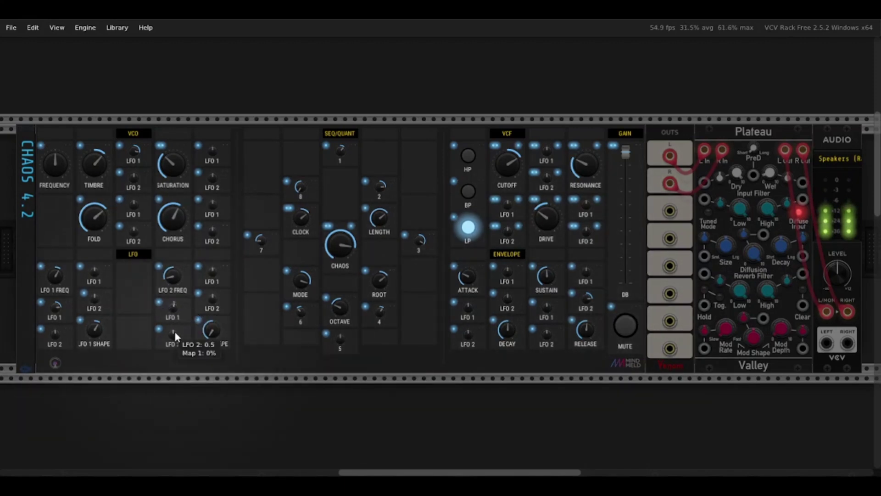
left_click_drag(207, 310, 216, 268)
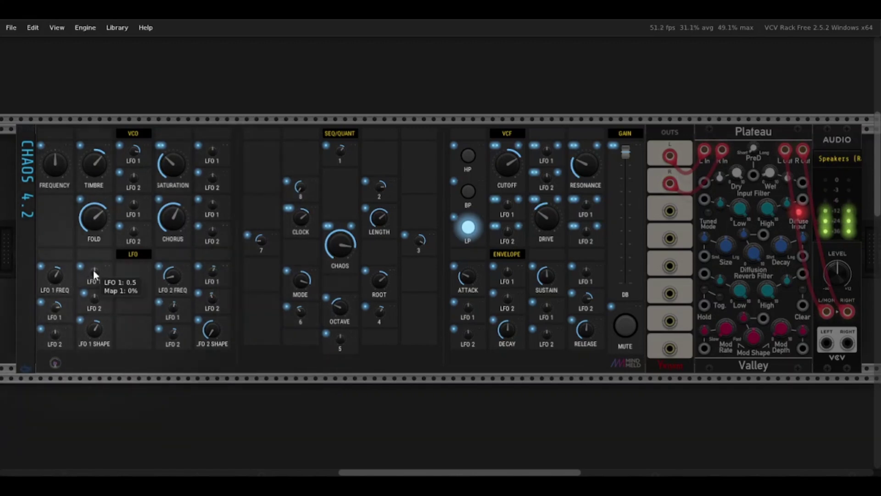
left_click_drag(93, 271, 93, 268)
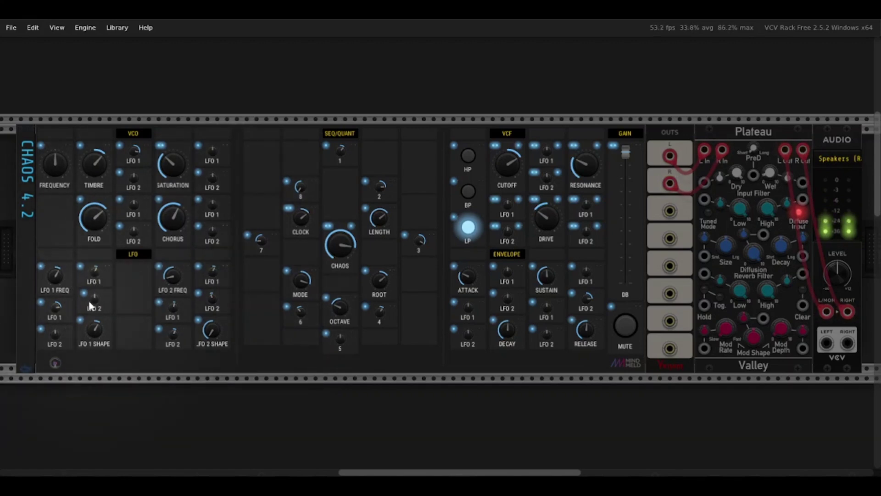
mouse_move(55, 339)
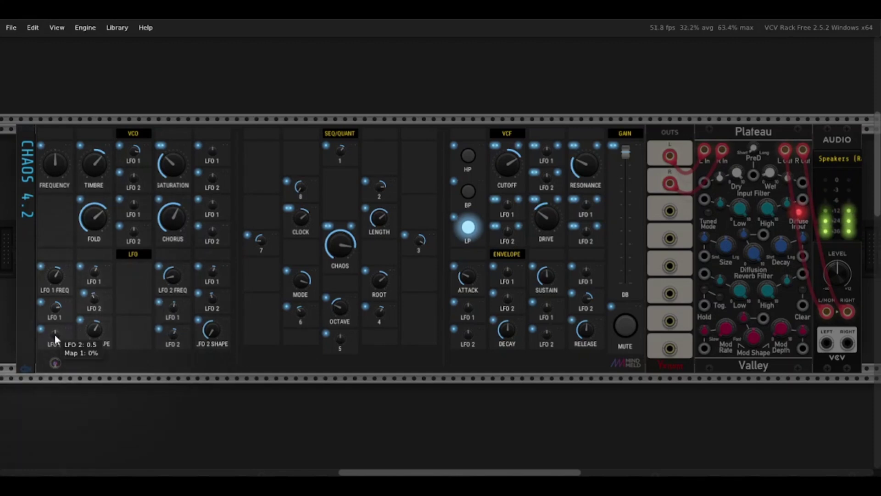
left_click_drag(54, 335, 54, 338)
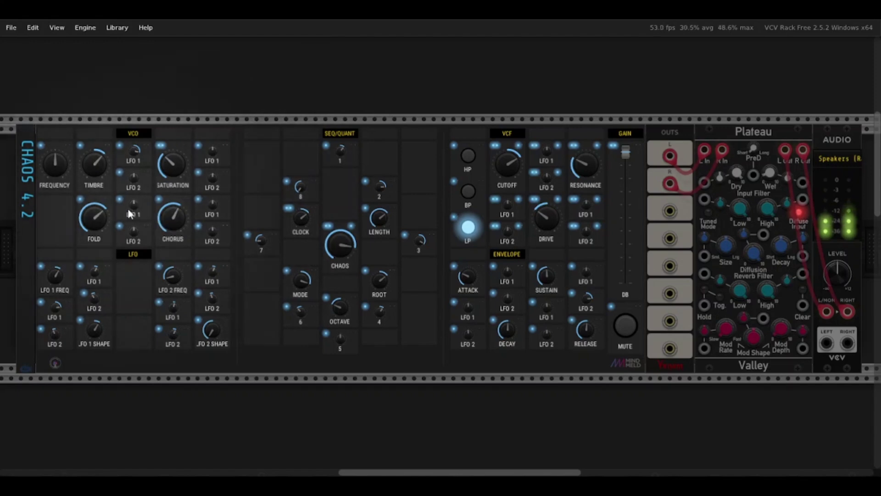
left_click_drag(135, 231, 137, 234)
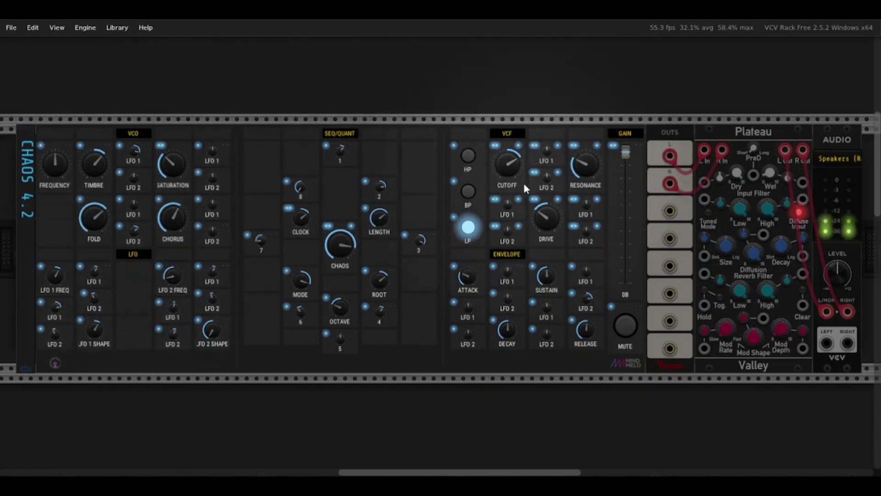
Adjust cutoff's LFO 1 and resonance's LFO 2 amounts, and set attack's LFO 1 amount to about -24%
left_click_drag(507, 204, 508, 209)
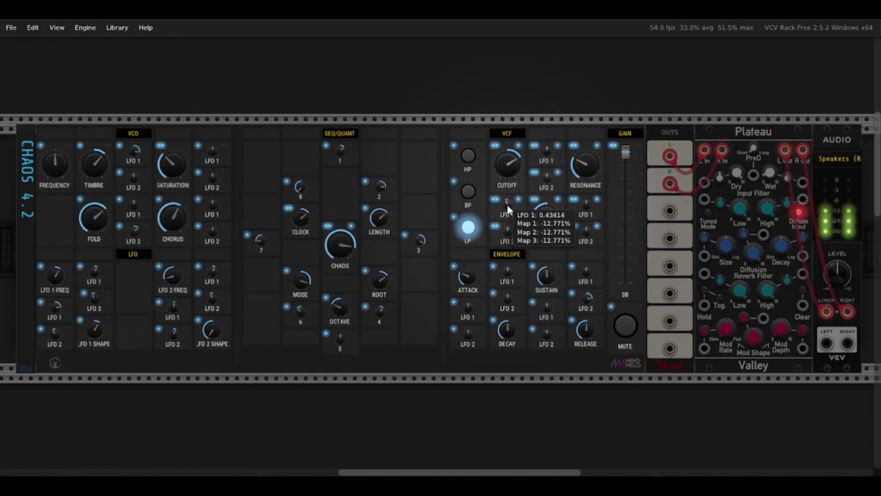
left_click_drag(586, 229, 585, 229)
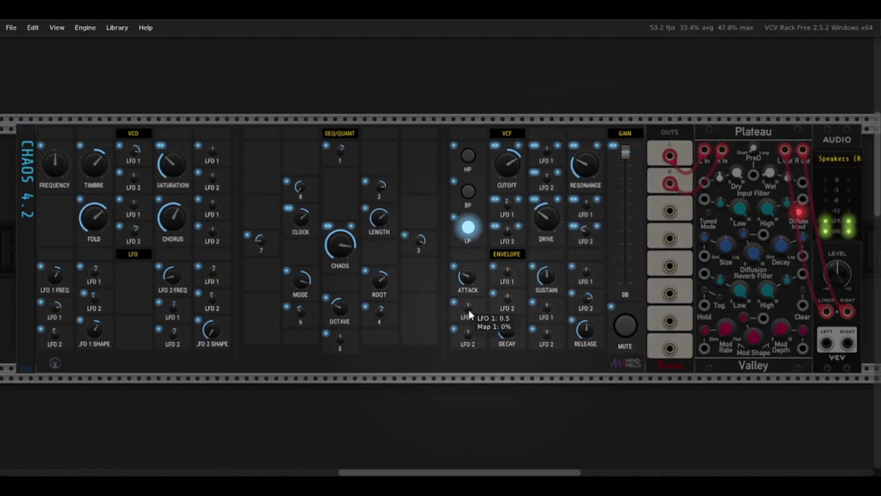
left_click_drag(469, 314, 470, 324)
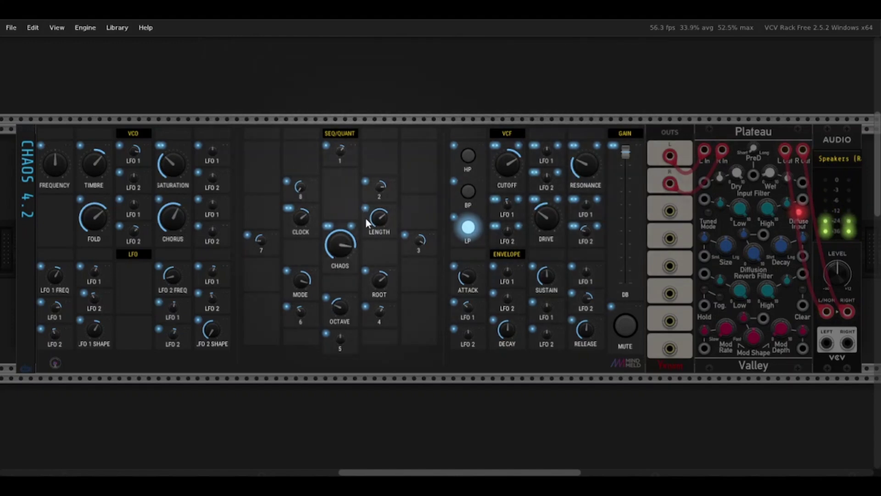
Slow the sequencer clock slightly, set mode to 1 and sequence length to 2
mouse_move(300, 226)
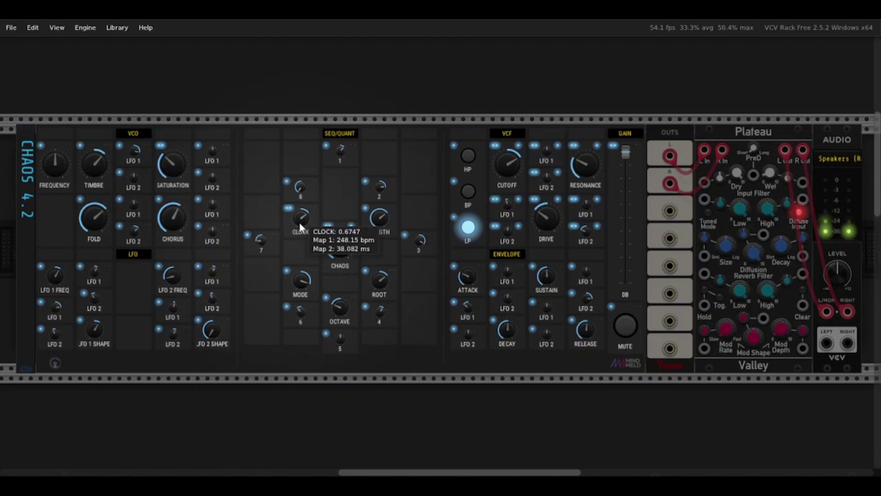
left_click_drag(300, 226, 300, 231)
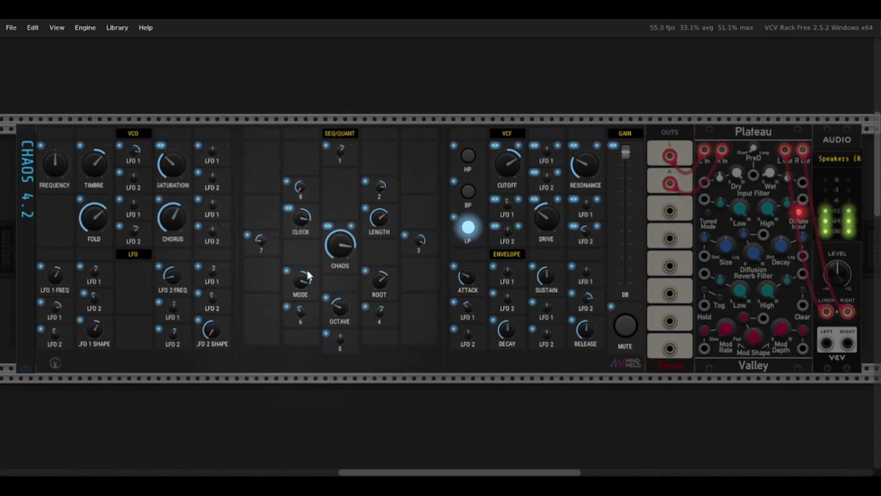
left_click_drag(308, 274, 308, 261)
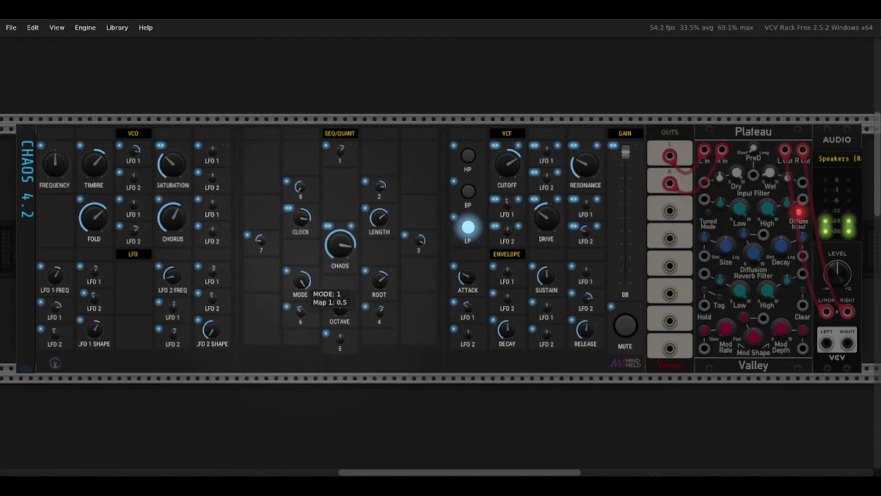
mouse_move(379, 222)
left_mouse_down()
mouse_move(379, 244)
mouse_move(379, 223)
left_mouse_up()
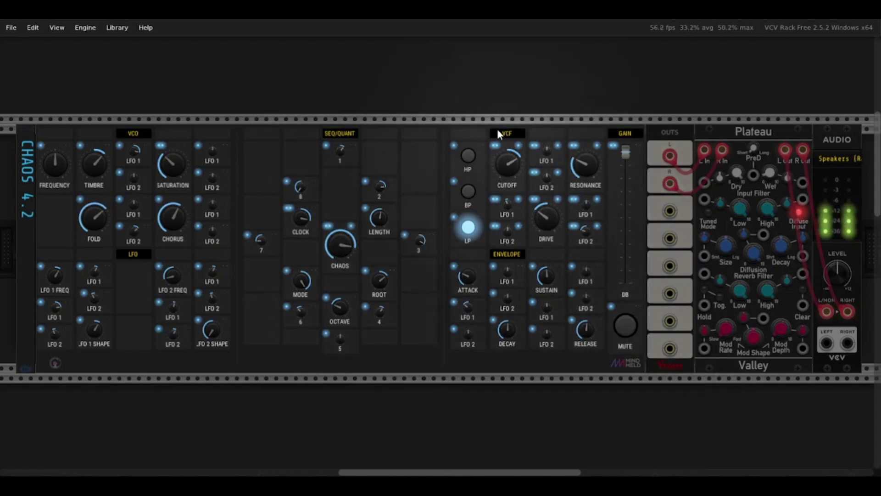
Switch the filter to band-pass, drive to about 6 dB, LFO 2 to 0.259 Hz, and raise timbre
left_click(469, 190)
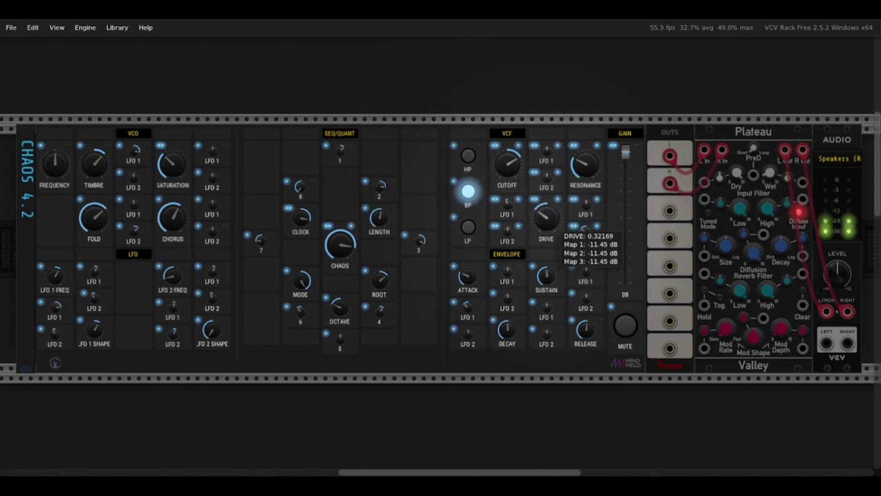
left_click_drag(544, 214, 513, 172)
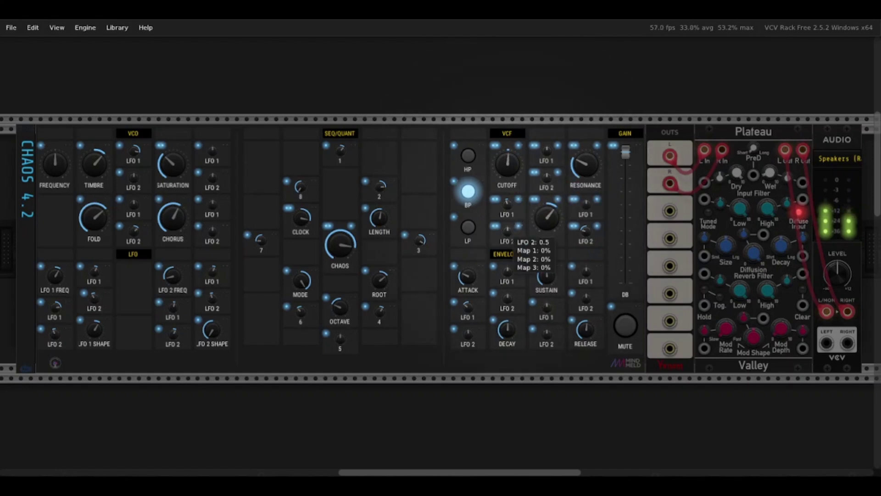
left_click_drag(174, 277, 174, 271)
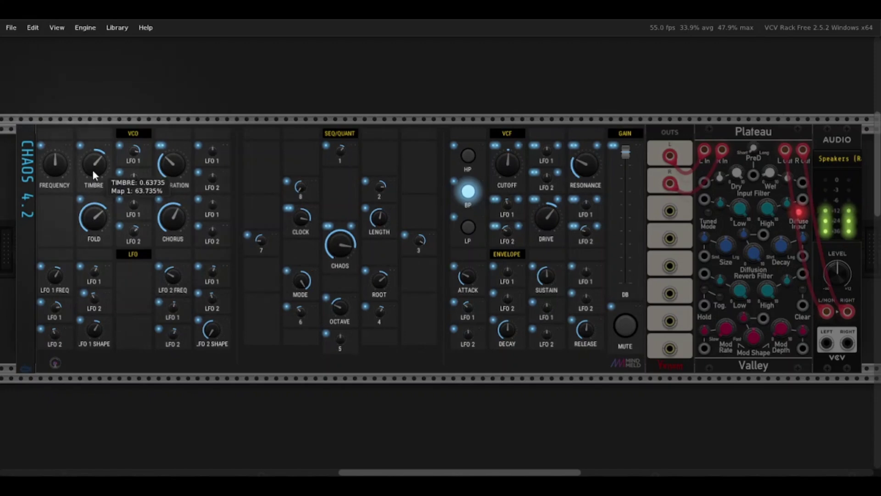
left_click_drag(92, 170, 167, 156)
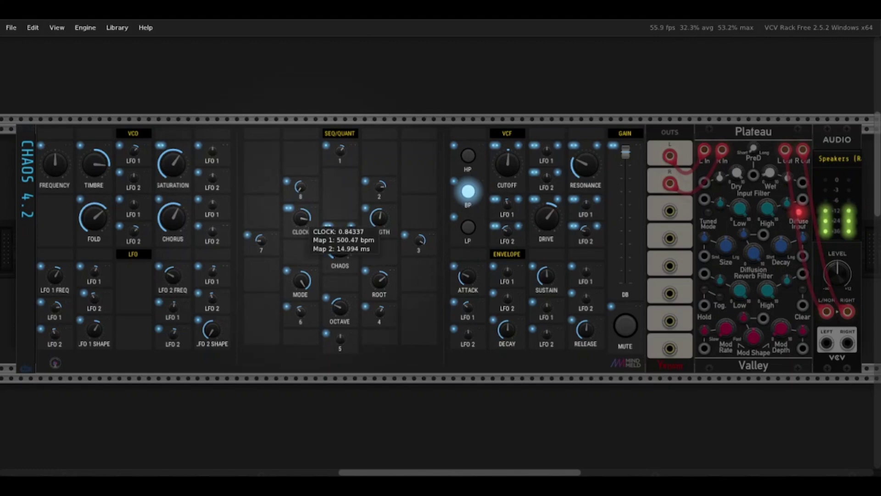
Slow the clock to about 108 bpm, drop timbre near zero, lower LFO 1 rate and fold, reset LFO 1 amount
left_click_drag(297, 216, 297, 234)
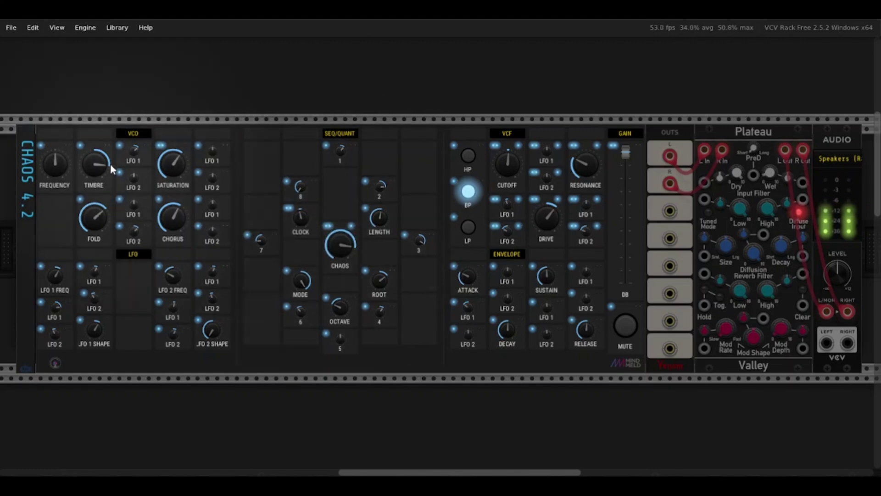
left_click_drag(94, 166, 92, 144)
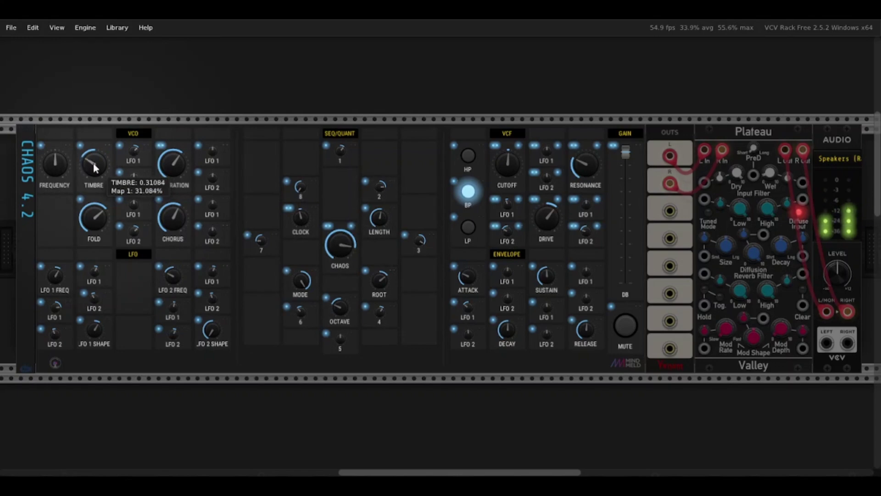
left_click_drag(54, 272, 53, 284)
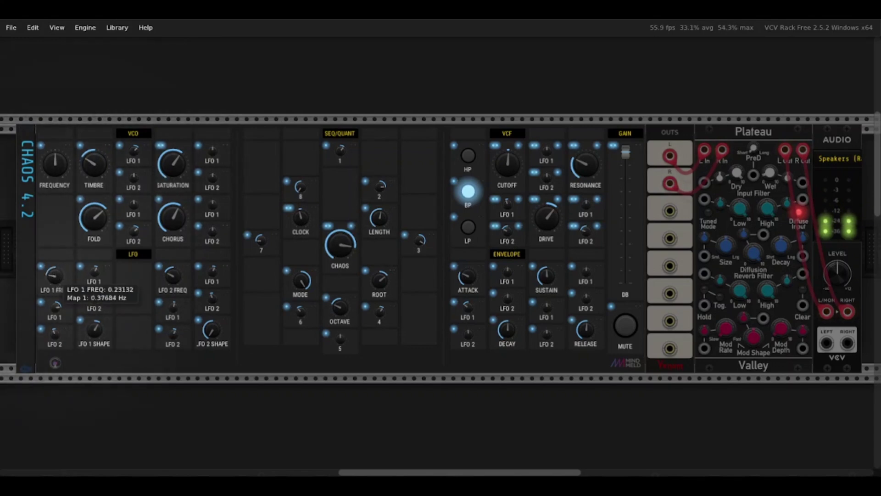
left_click_drag(166, 277, 167, 286)
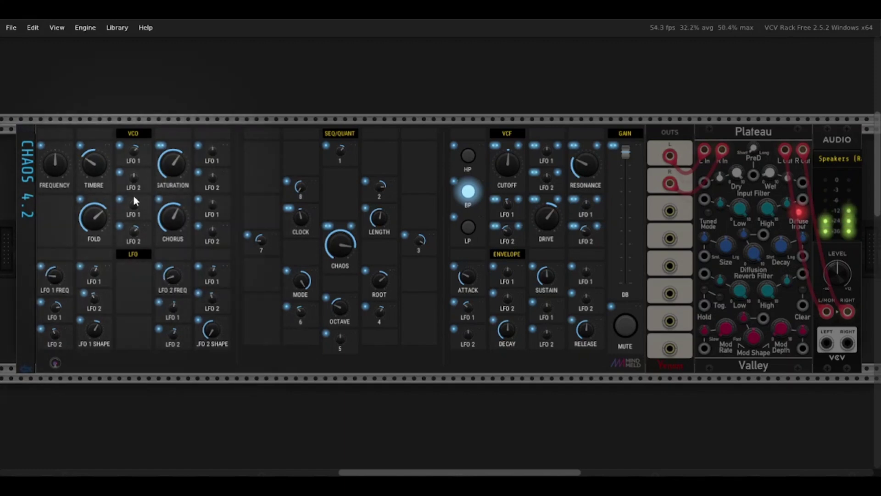
left_click_drag(134, 152, 172, 172)
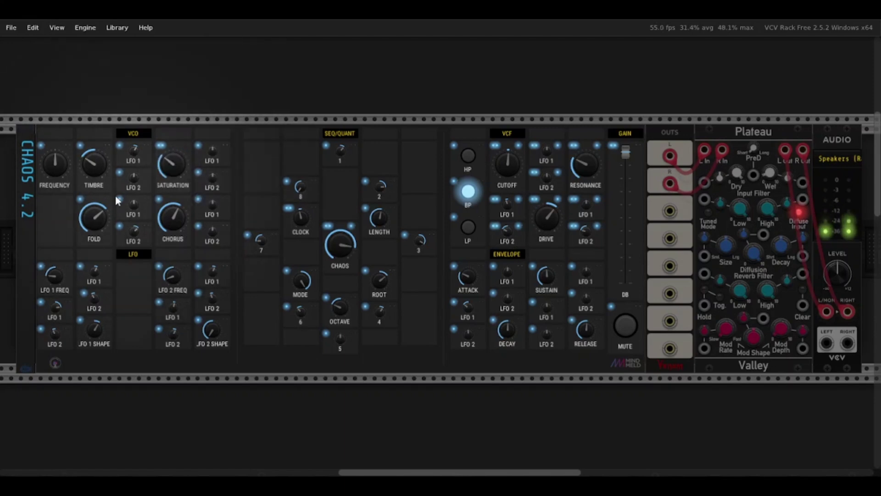
left_click_drag(97, 213, 98, 218)
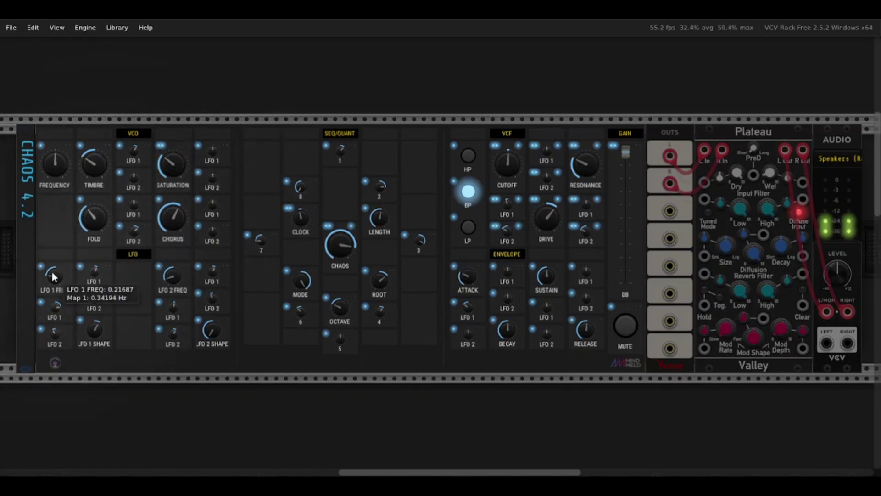
double_click(133, 149)
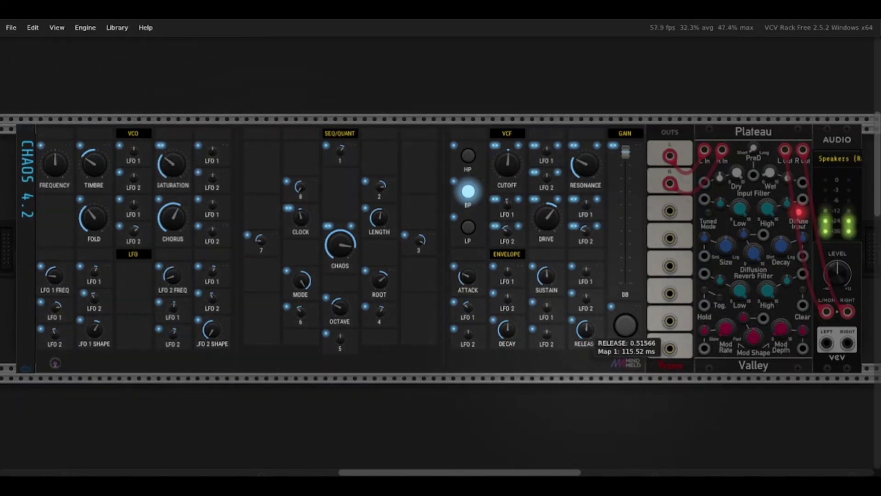
Lengthen release to about 2209 ms, switch to low-pass, lower cutoff and drive to about -5.5 dB
left_click_drag(591, 331, 591, 308)
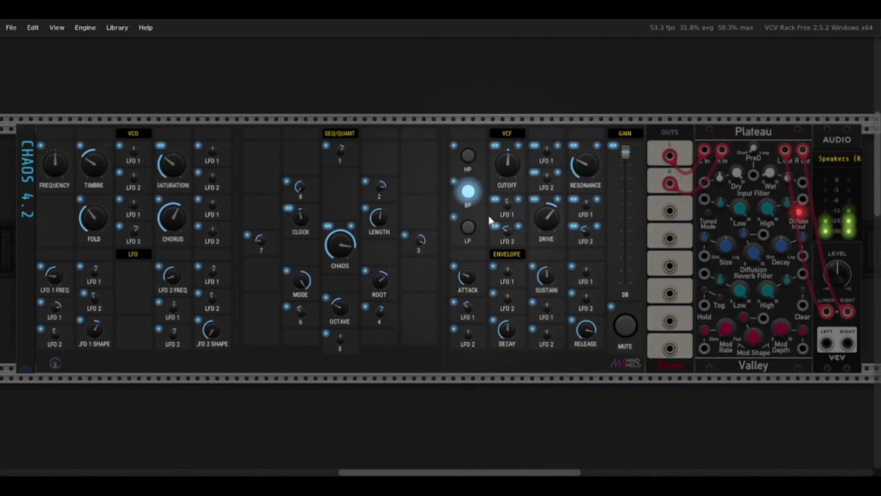
left_click(469, 225)
left_click_drag(513, 157, 513, 180)
mouse_move(542, 211)
left_mouse_down()
mouse_move(541, 231)
mouse_move(545, 207)
left_mouse_up()
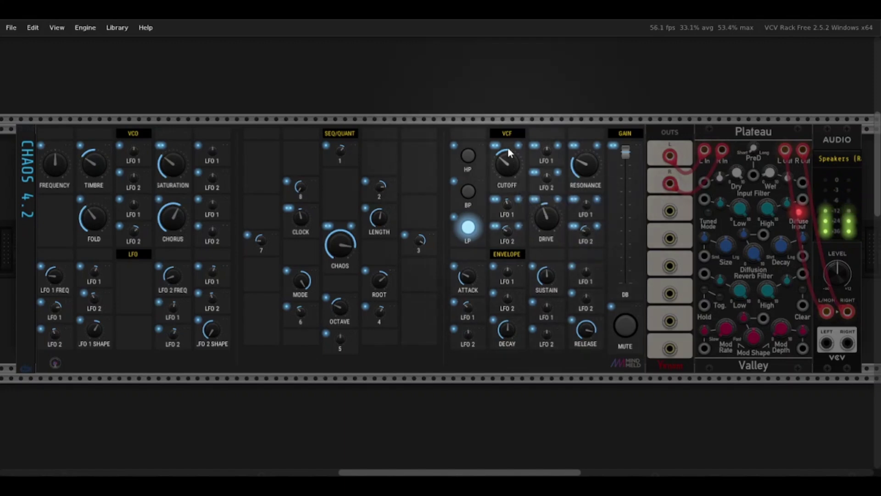
Set the sequencer mode to 0 and lower ROOT to about 0.31
left_click_drag(301, 288, 302, 300)
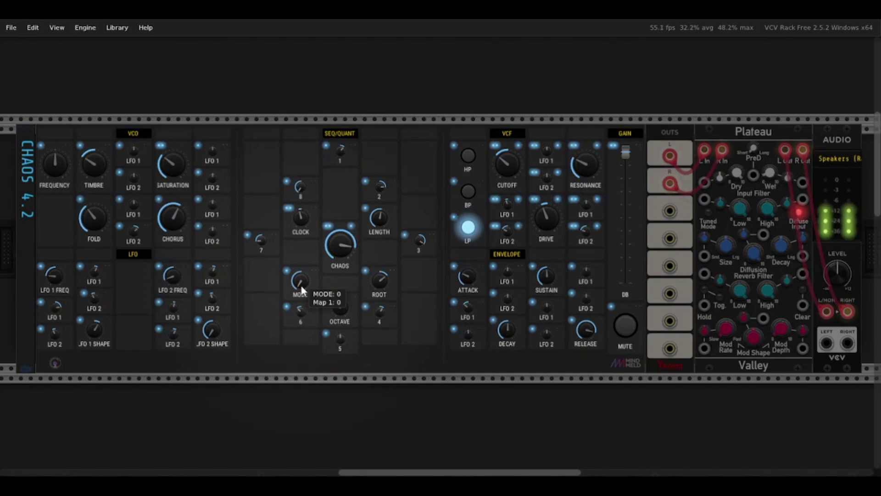
scroll(300, 283, "down", 8)
scroll(294, 226, "up", 6)
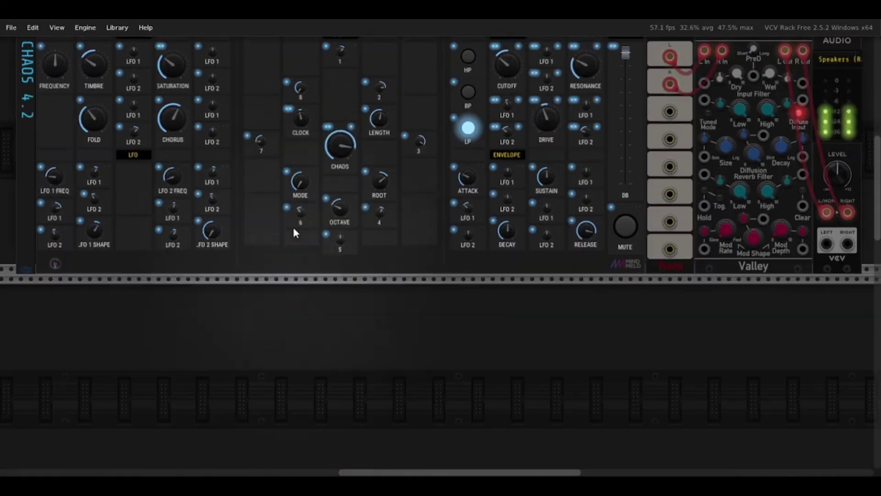
scroll(294, 232, "up", 2)
left_click_drag(379, 285, 384, 288)
scroll(384, 288, "down", 8)
scroll(384, 288, "up", 7)
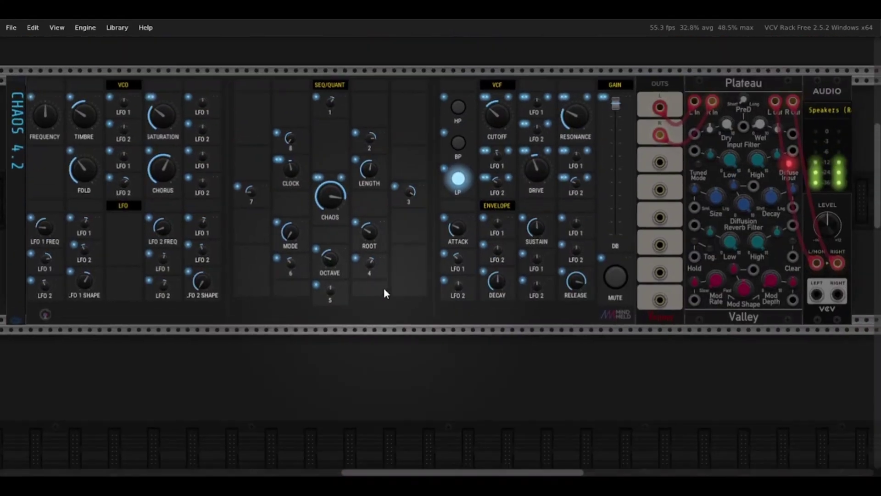
scroll(384, 288, "up", 1)
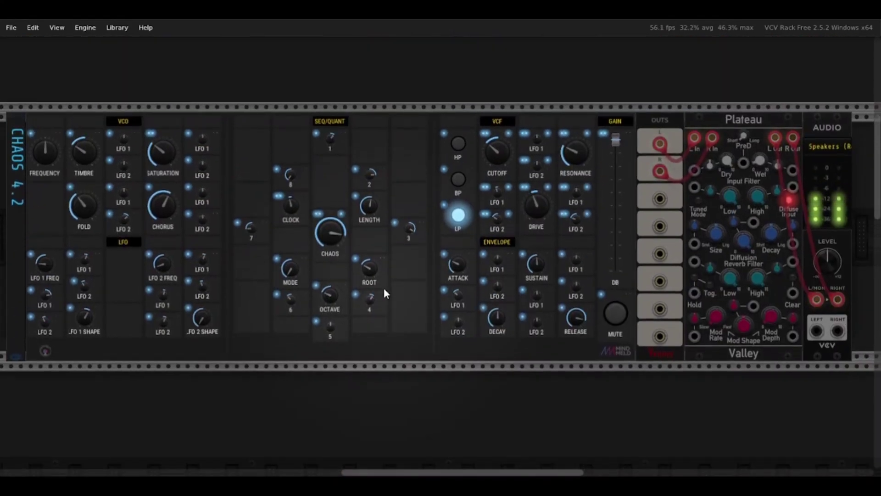
scroll(384, 288, "left", 1)
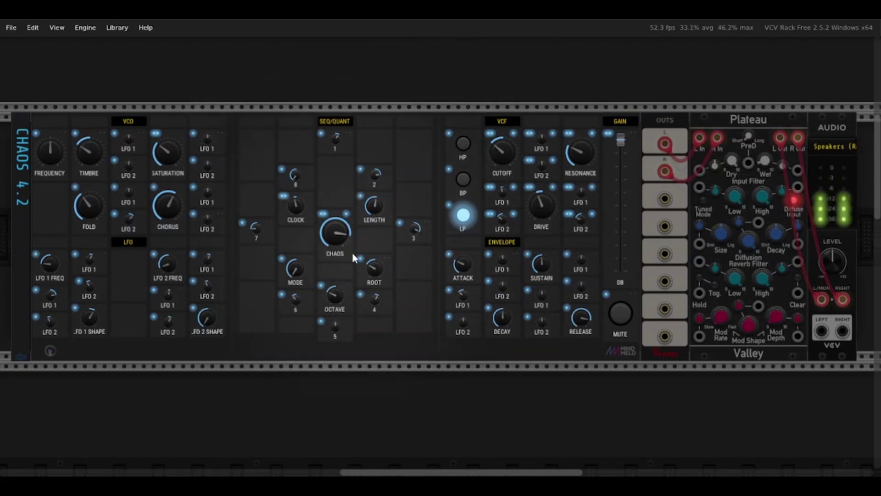
Speed the clock to about 243 bpm, timbre to 58%, more fold, chorus to 21%, LFO 1 to 0.82 Hz
mouse_move(295, 209)
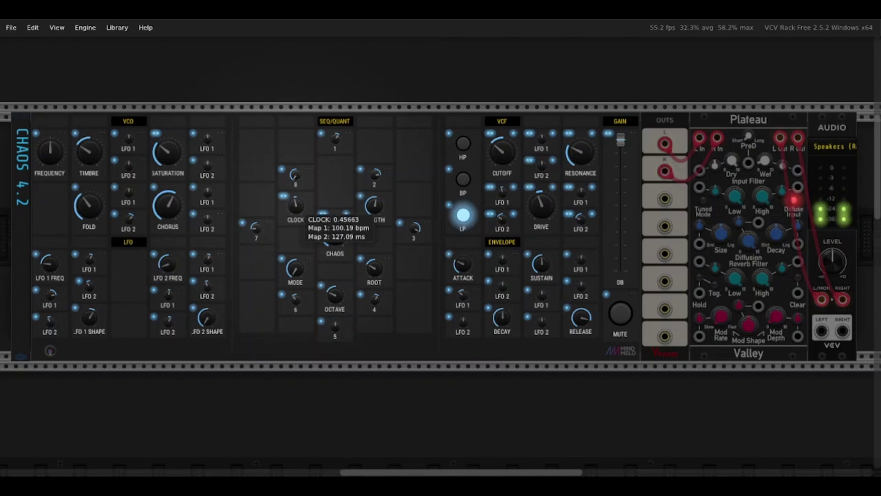
left_click_drag(294, 207, 293, 182)
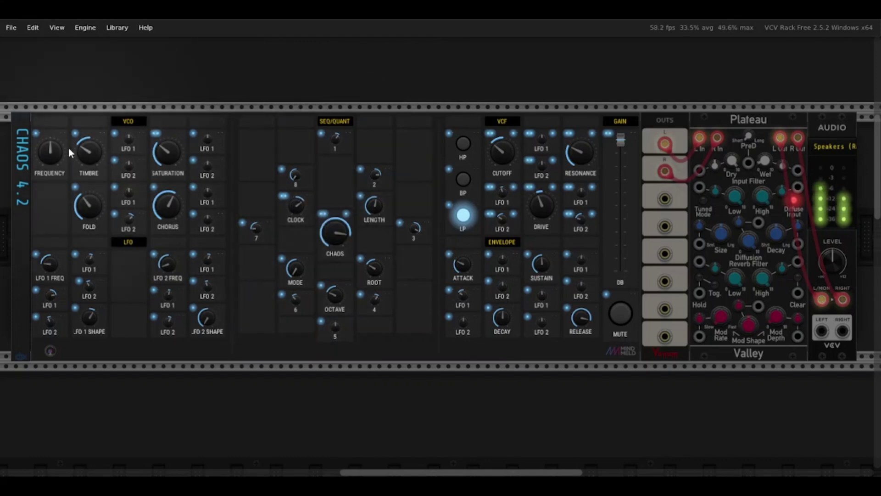
left_click_drag(87, 152, 87, 132)
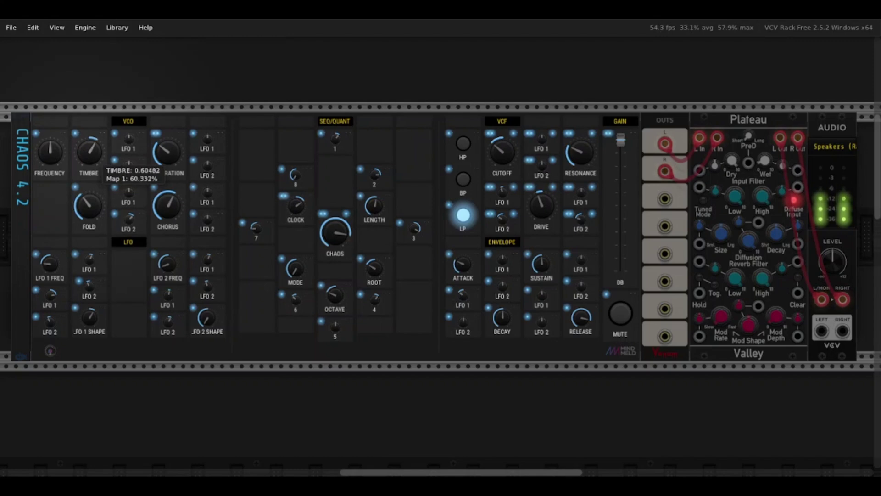
left_click_drag(87, 202, 87, 193)
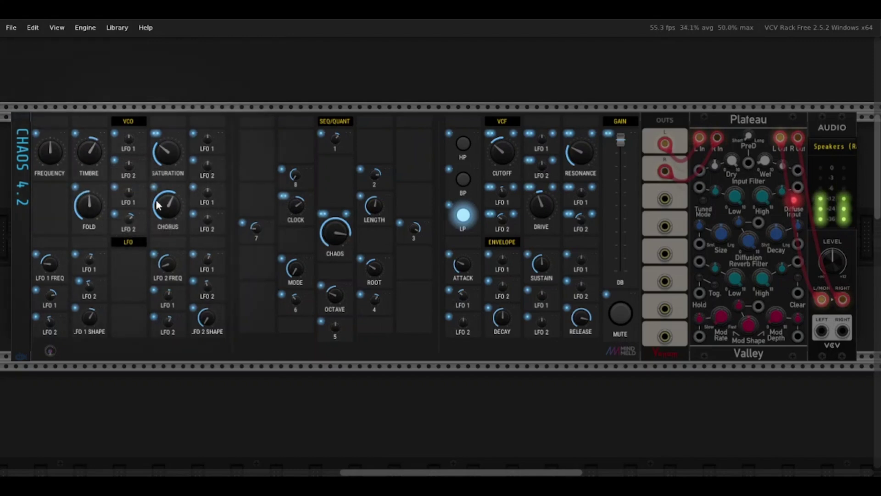
left_click_drag(167, 205, 166, 250)
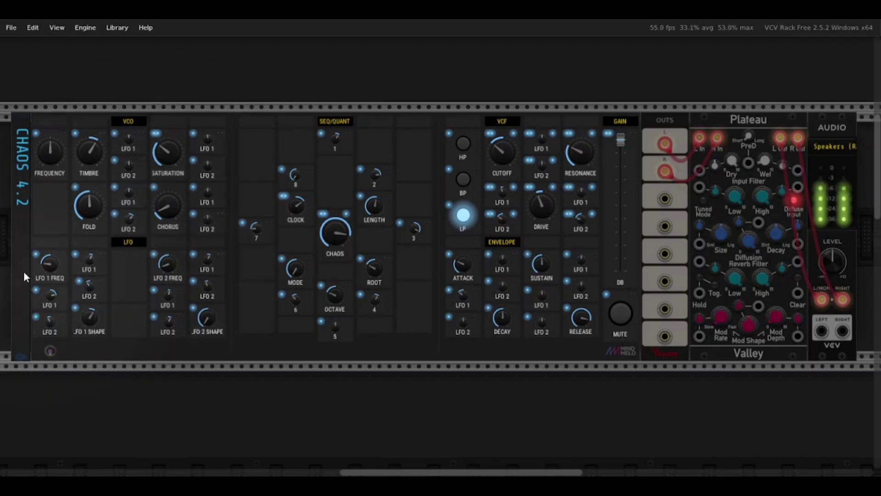
left_click_drag(49, 264, 49, 249)
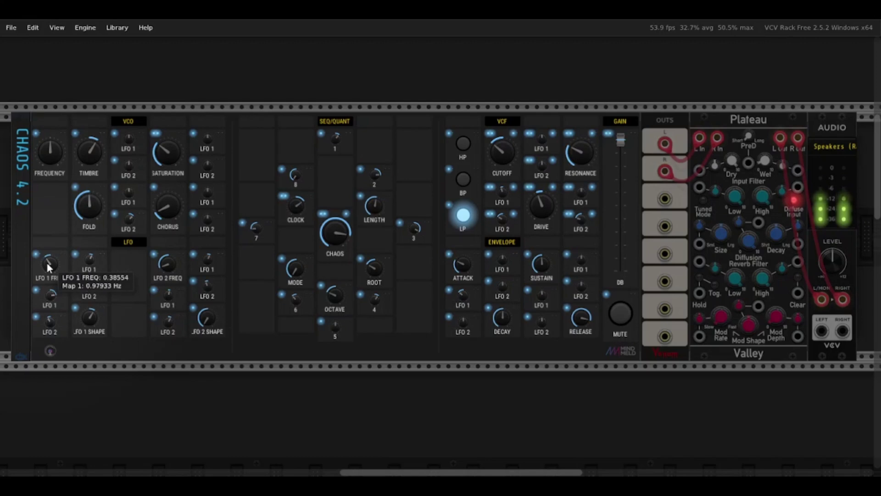
Raise the filter cutoff to about 0.64, tweak its LFO 2 amount, and cut drive to about 0.22
left_click_drag(502, 151, 501, 137)
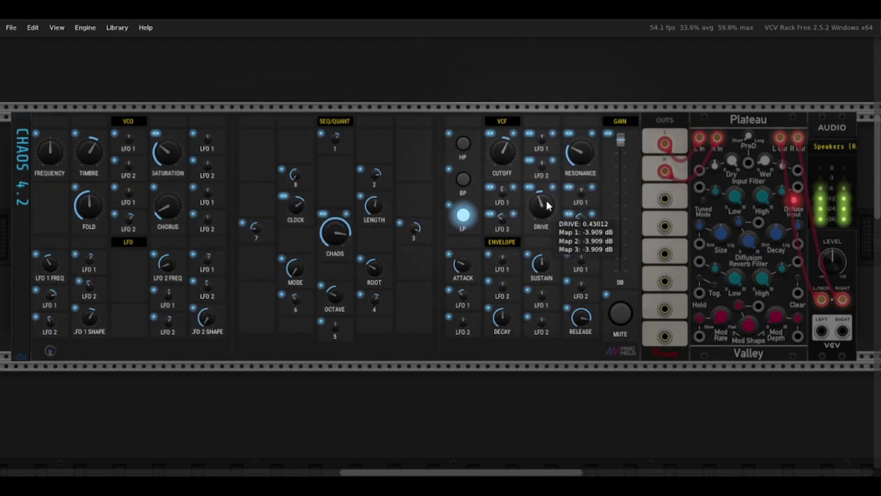
left_click_drag(506, 222, 506, 222)
left_click_drag(549, 213, 548, 233)
left_click_drag(508, 155, 508, 155)
left_click_drag(554, 207, 555, 204)
Set the release to about 251 ms with 31% LFO 2 modulation
left_click_drag(586, 314, 584, 320)
left_click_drag(581, 286, 580, 286)
mouse_move(172, 270)
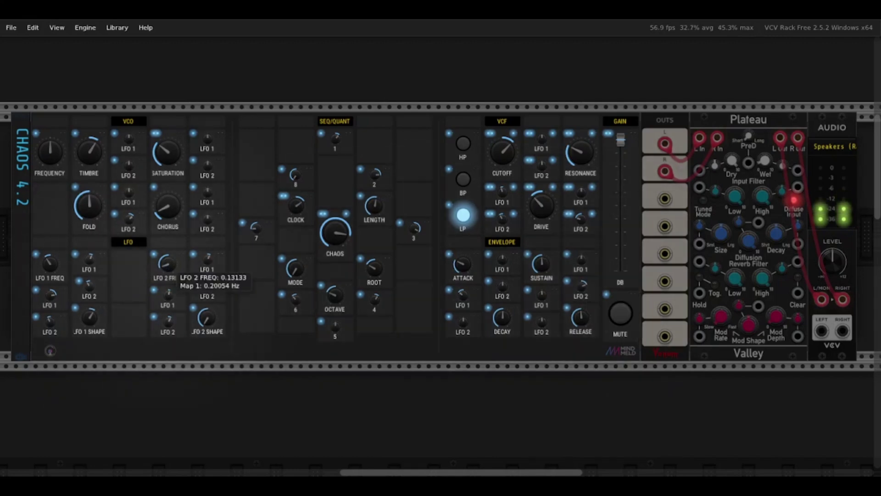
left_click_drag(583, 321, 583, 321)
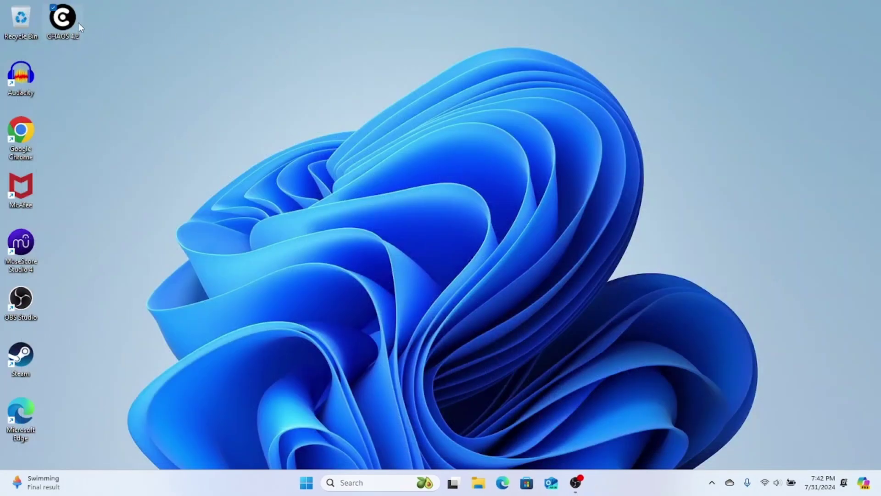
Open the CHAOS 4.2 patch from its desktop shortcut
double_click(63, 19)
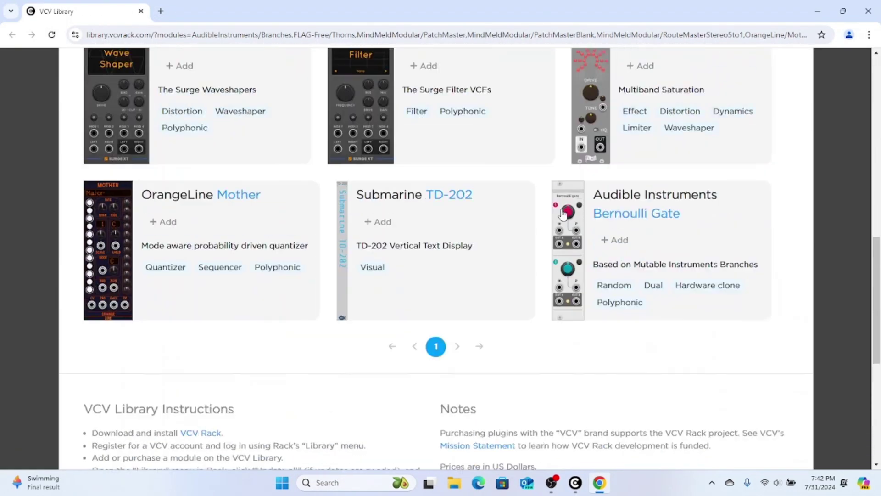
Add Venom Bay Output, Venom Bay Input and MindMeld RouteMaster 5->1 stereo switch to the account
scroll(224, 238, "up", 7)
scroll(223, 222, "up", 4)
scroll(223, 222, "down", 4)
left_click(144, 134)
left_click(378, 134)
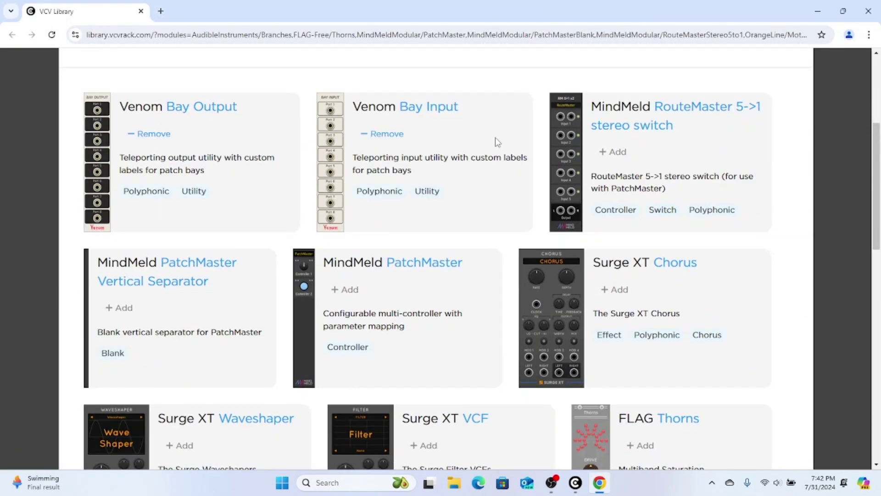
left_click(618, 152)
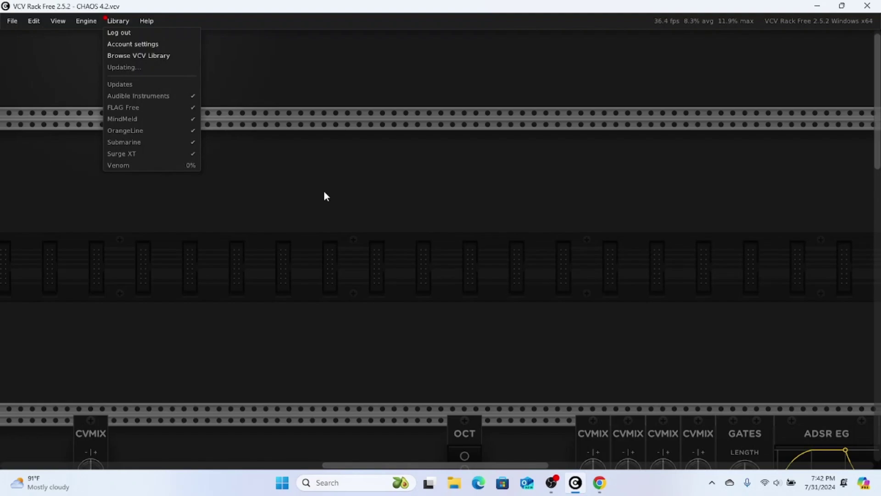
Relaunch Rack with the new plugins, reopen CHAOS 4.2 from the desktop, and zoom out over the rack
left_click(478, 275)
left_click(816, 12)
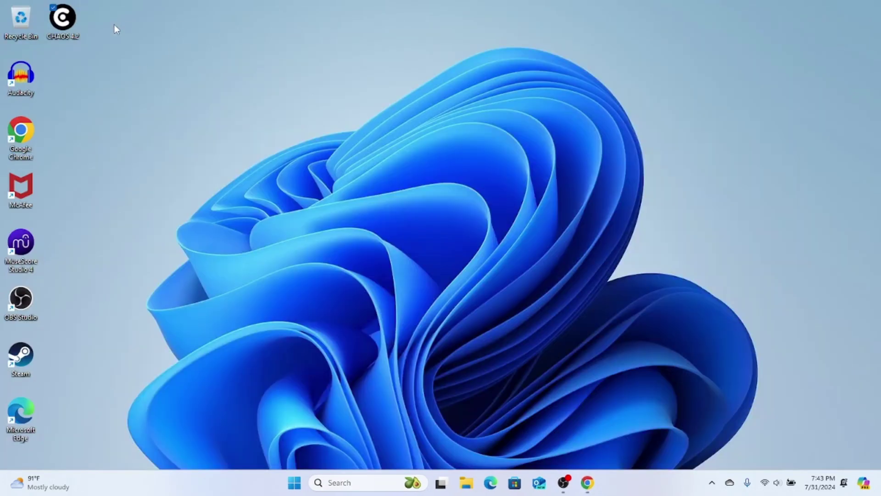
double_click(61, 21)
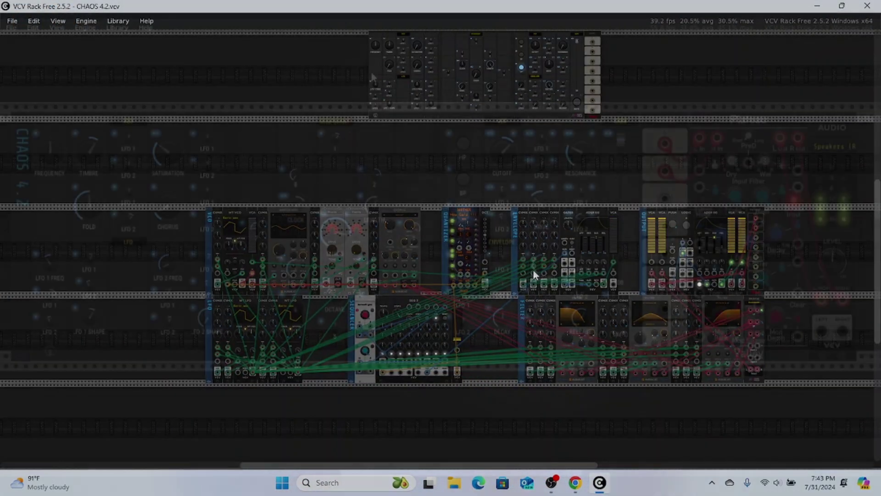
scroll(371, 73, "down", 5)
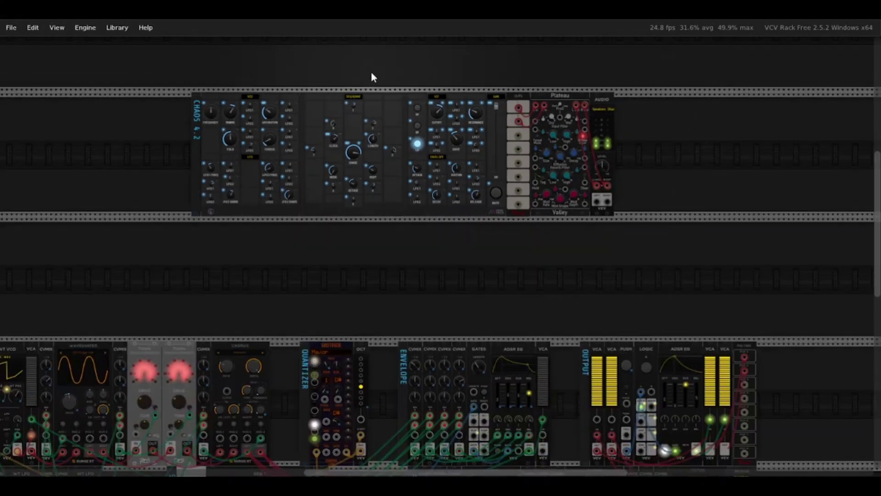
scroll(370, 72, "down", 4)
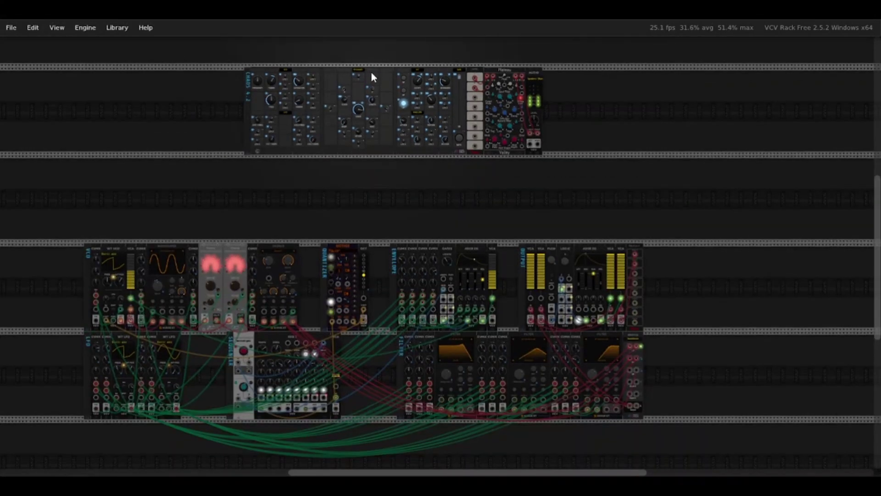
scroll(371, 73, "left", 2)
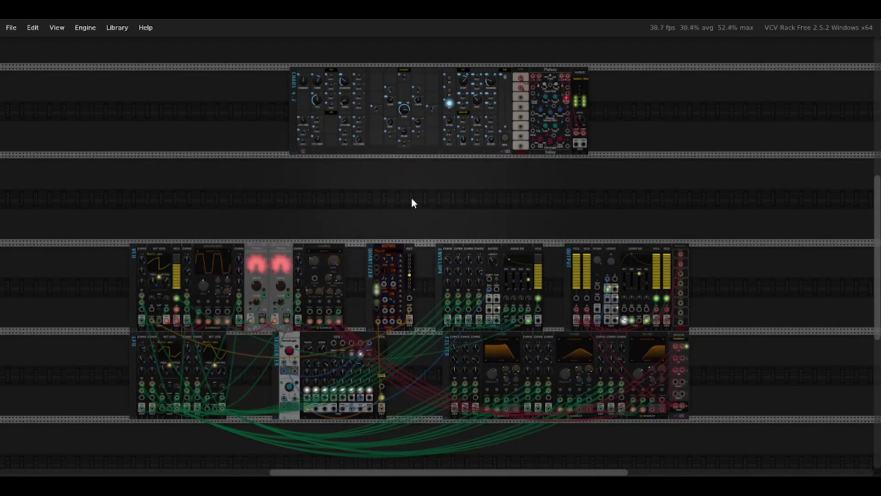
scroll(405, 192, "up", 1)
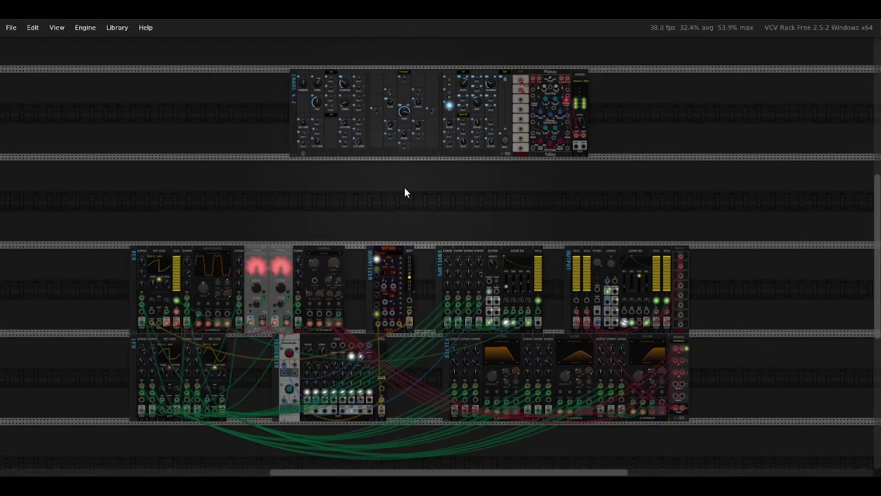
scroll(405, 192, "left", 1)
scroll(405, 192, "right", 1)
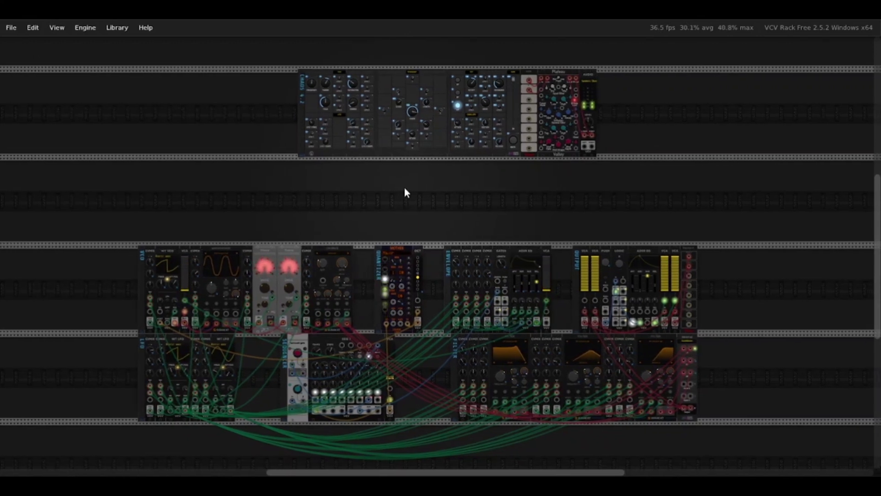